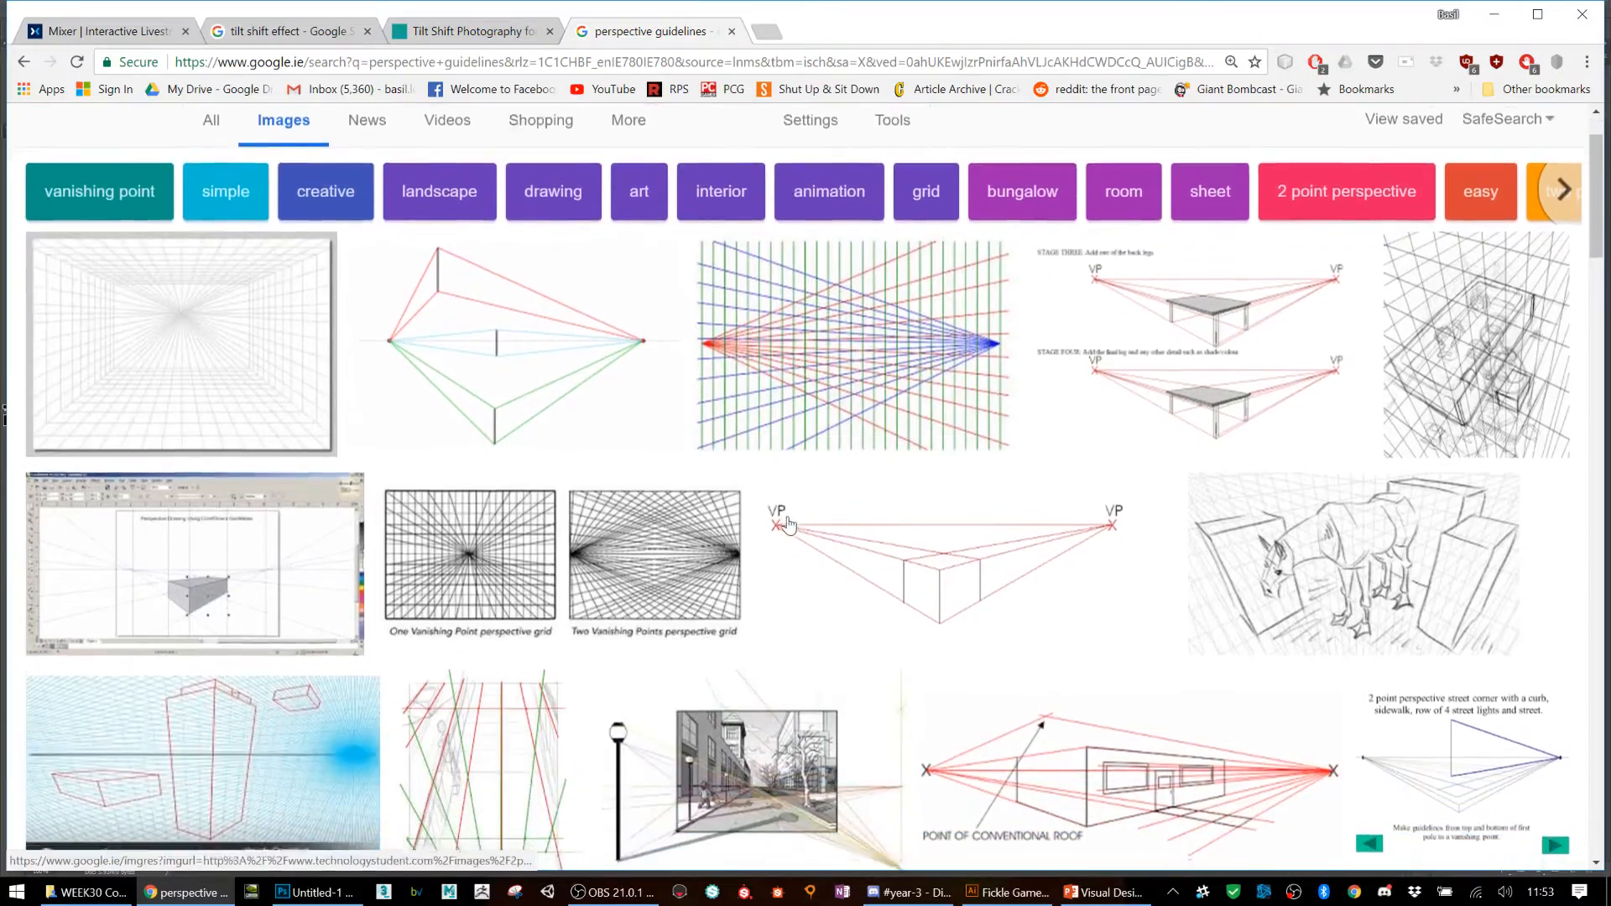
- Browse the perspective guideline image results and copy the Toon Boom image showing the one- and two-vanishing-point grids
scroll(788, 529, "up", 3)
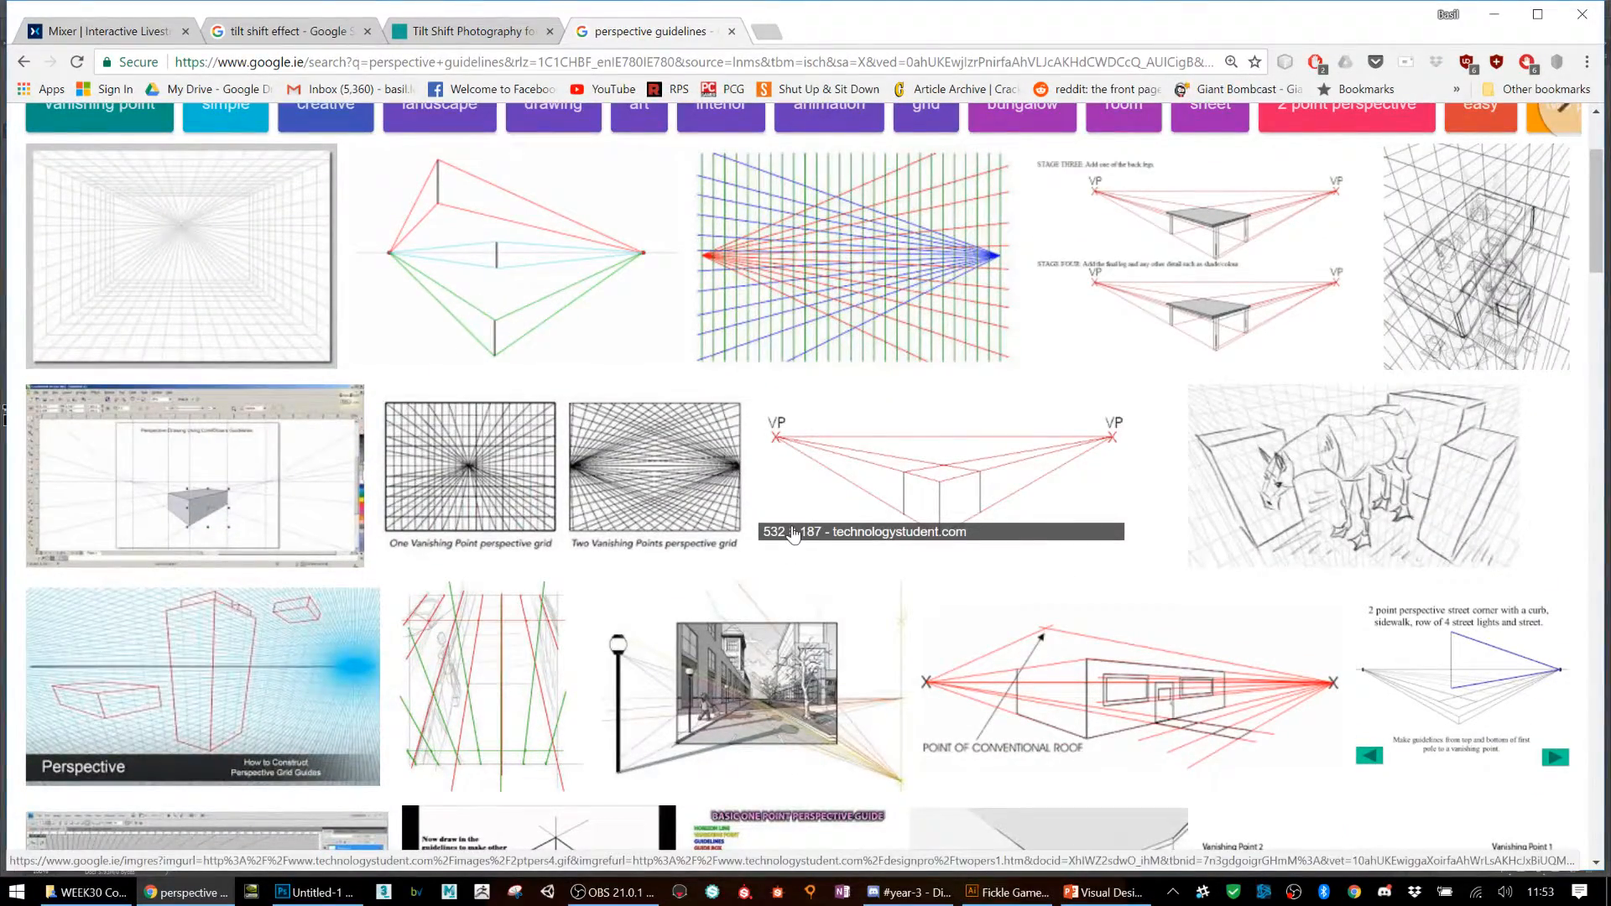
scroll(793, 534, "down", 3)
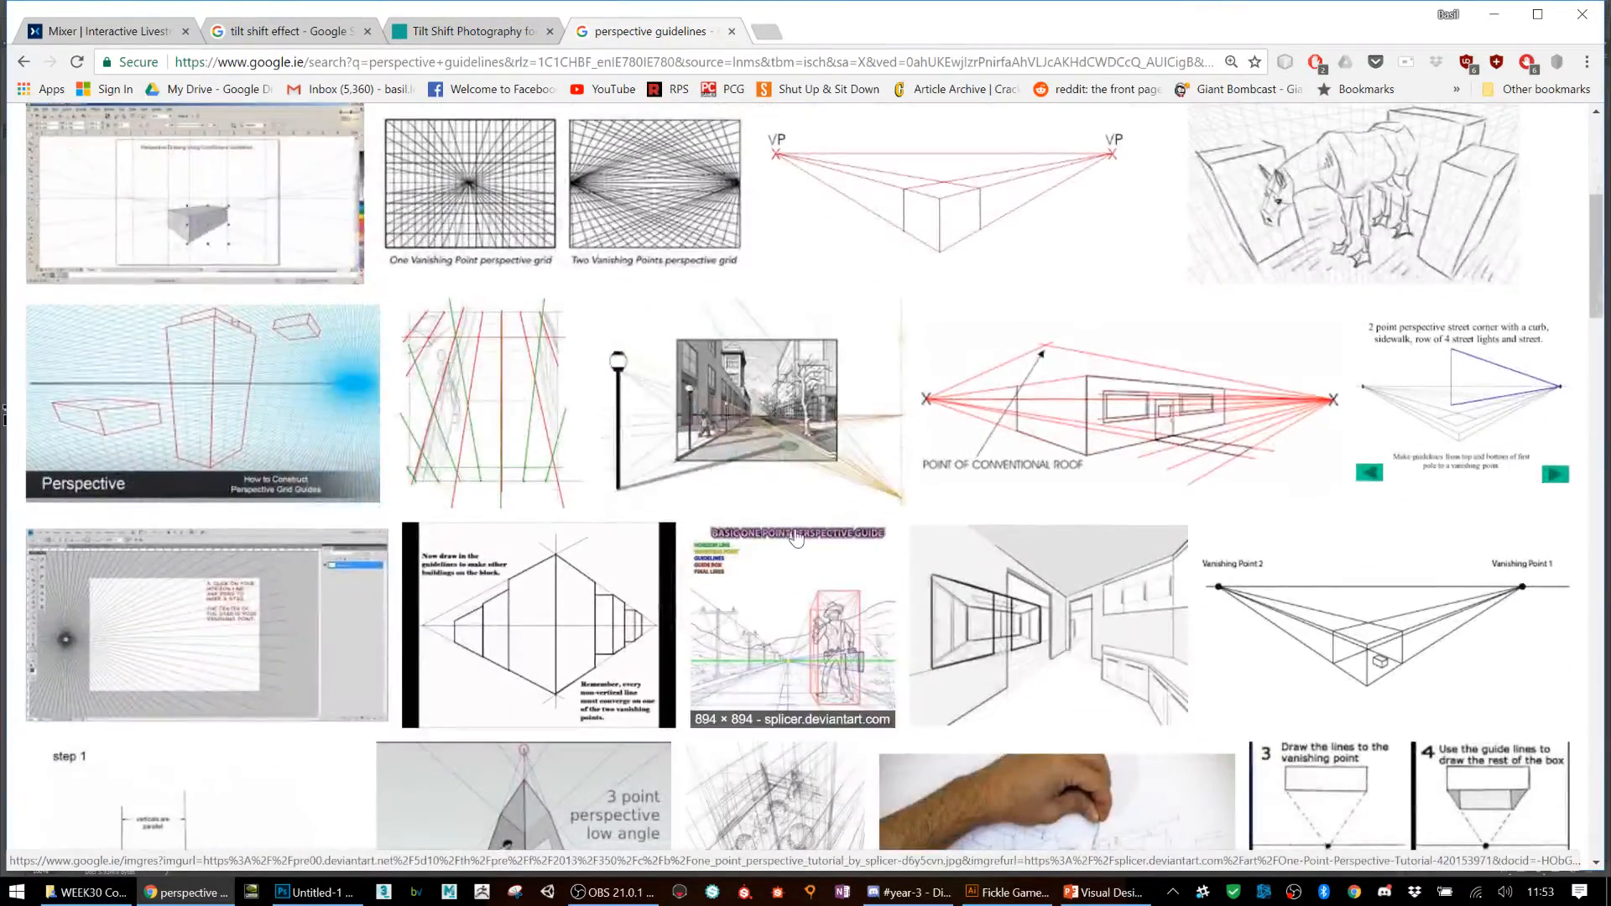
scroll(849, 462, "down", 3)
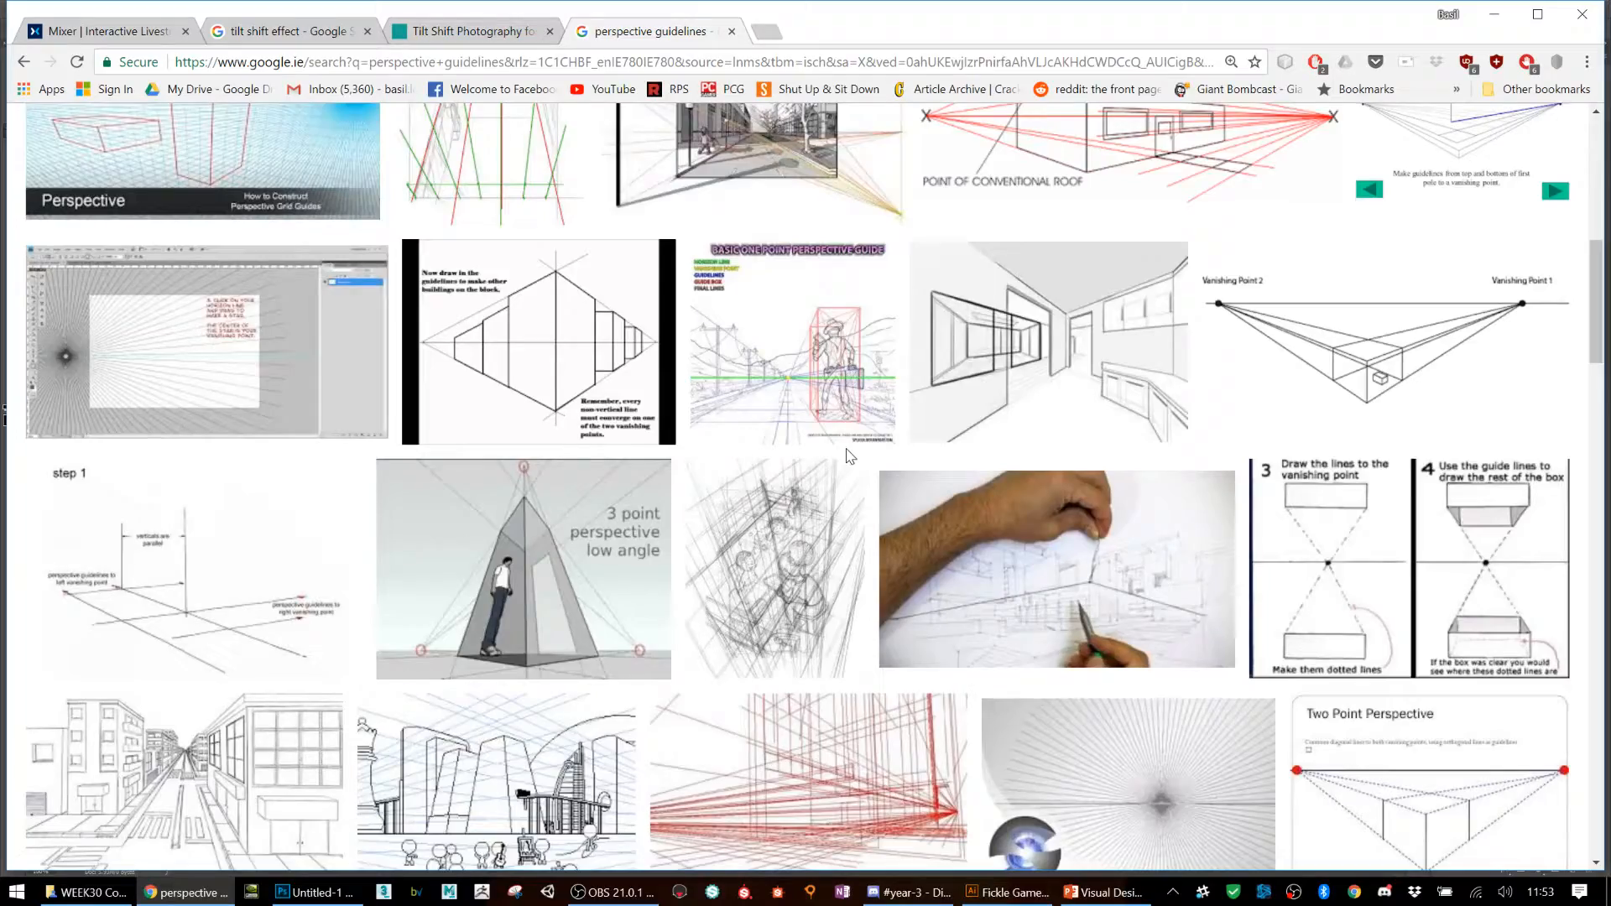
scroll(850, 457, "down", 3)
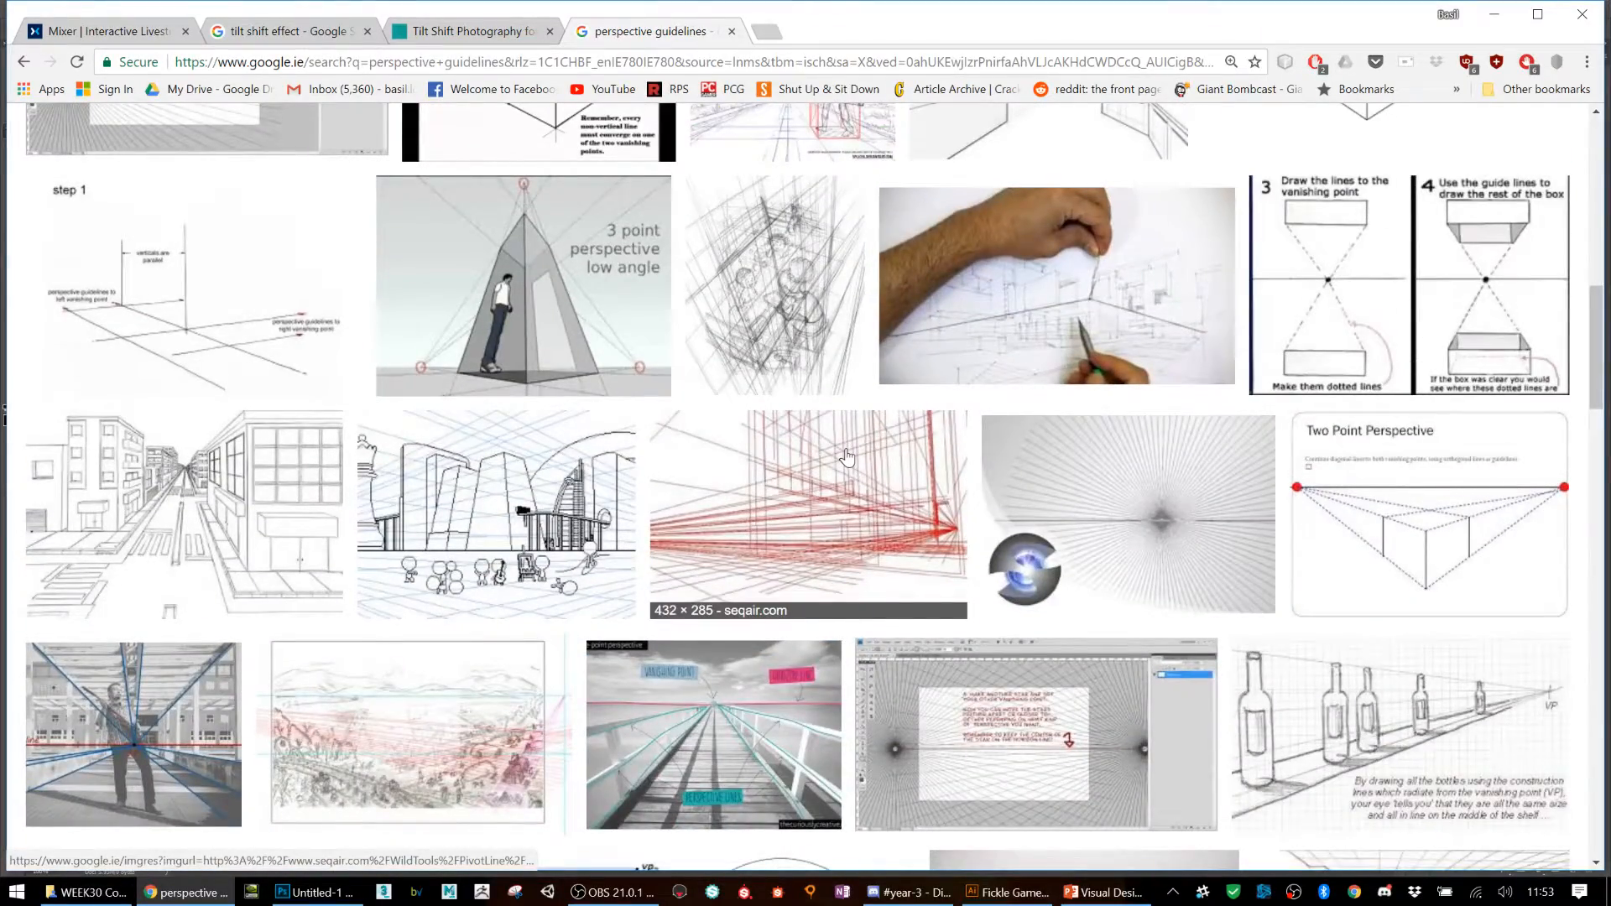
scroll(848, 457, "up", 7)
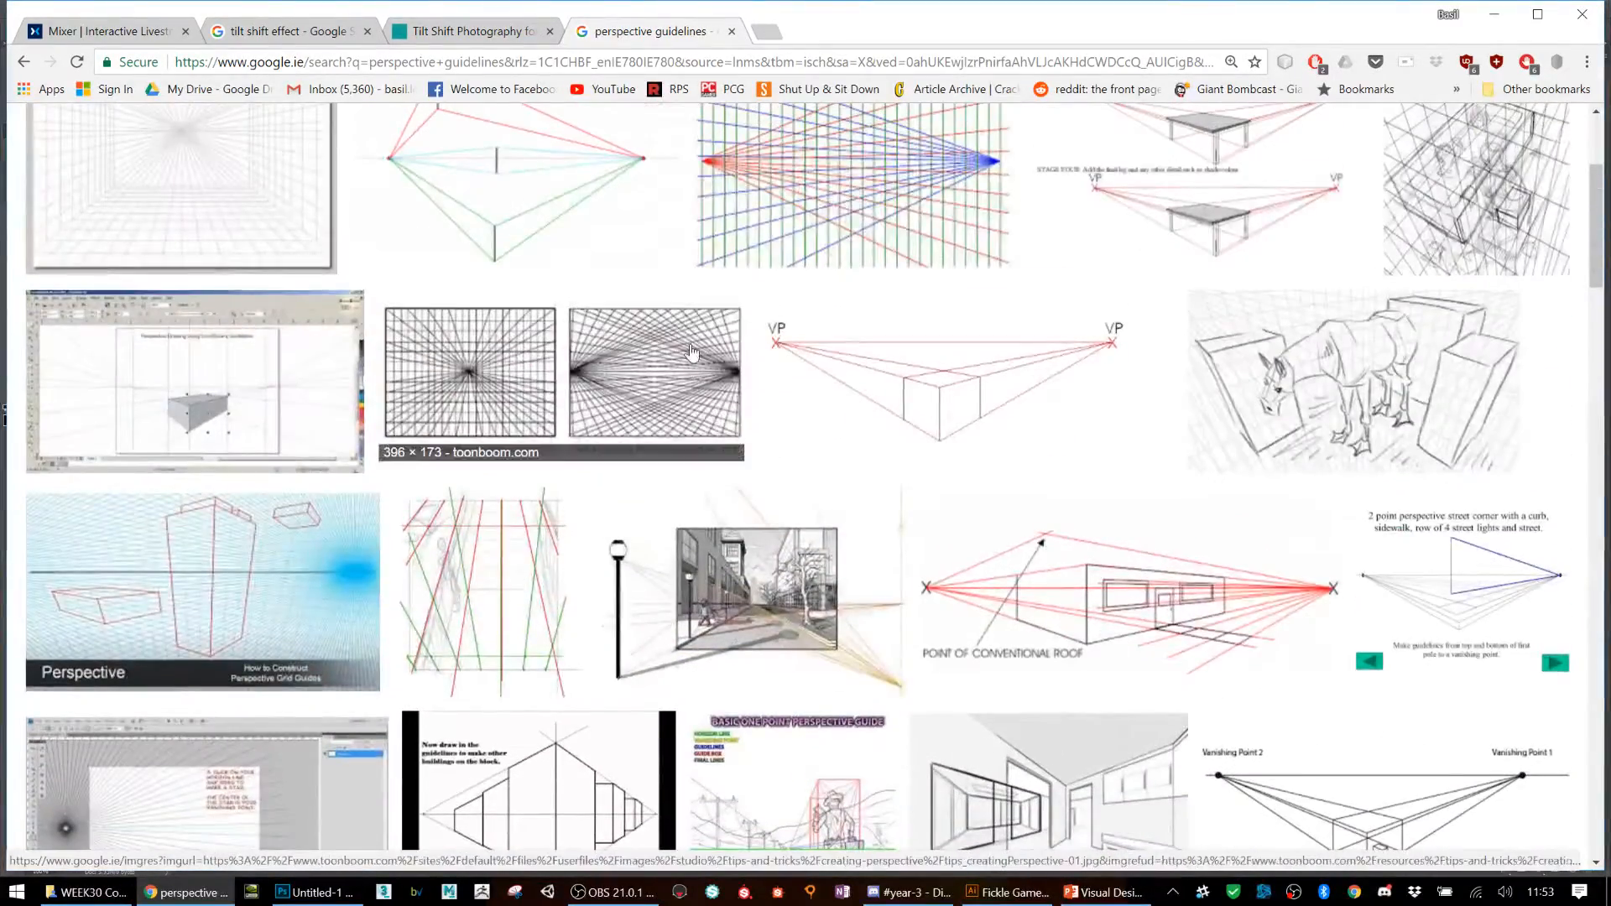
left_click(675, 387)
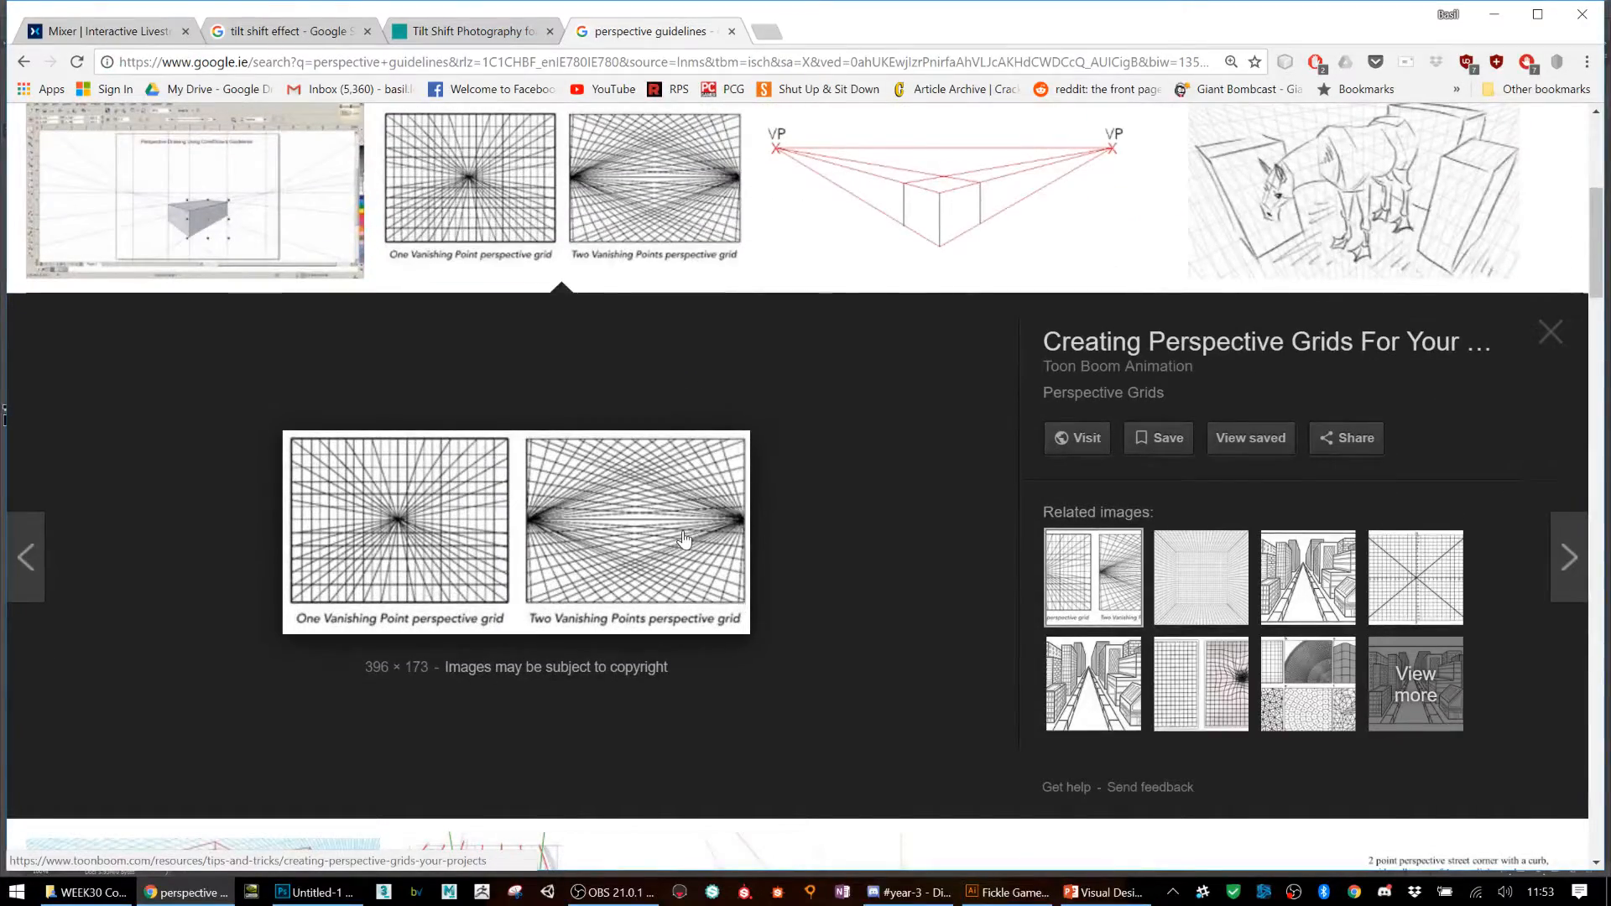
right_click(684, 539)
left_click(768, 346)
- Switch to Photoshop, paste the copied image, and isolate the two-vanishing-point grid on its own layer, deleting the original layer
left_click(315, 892)
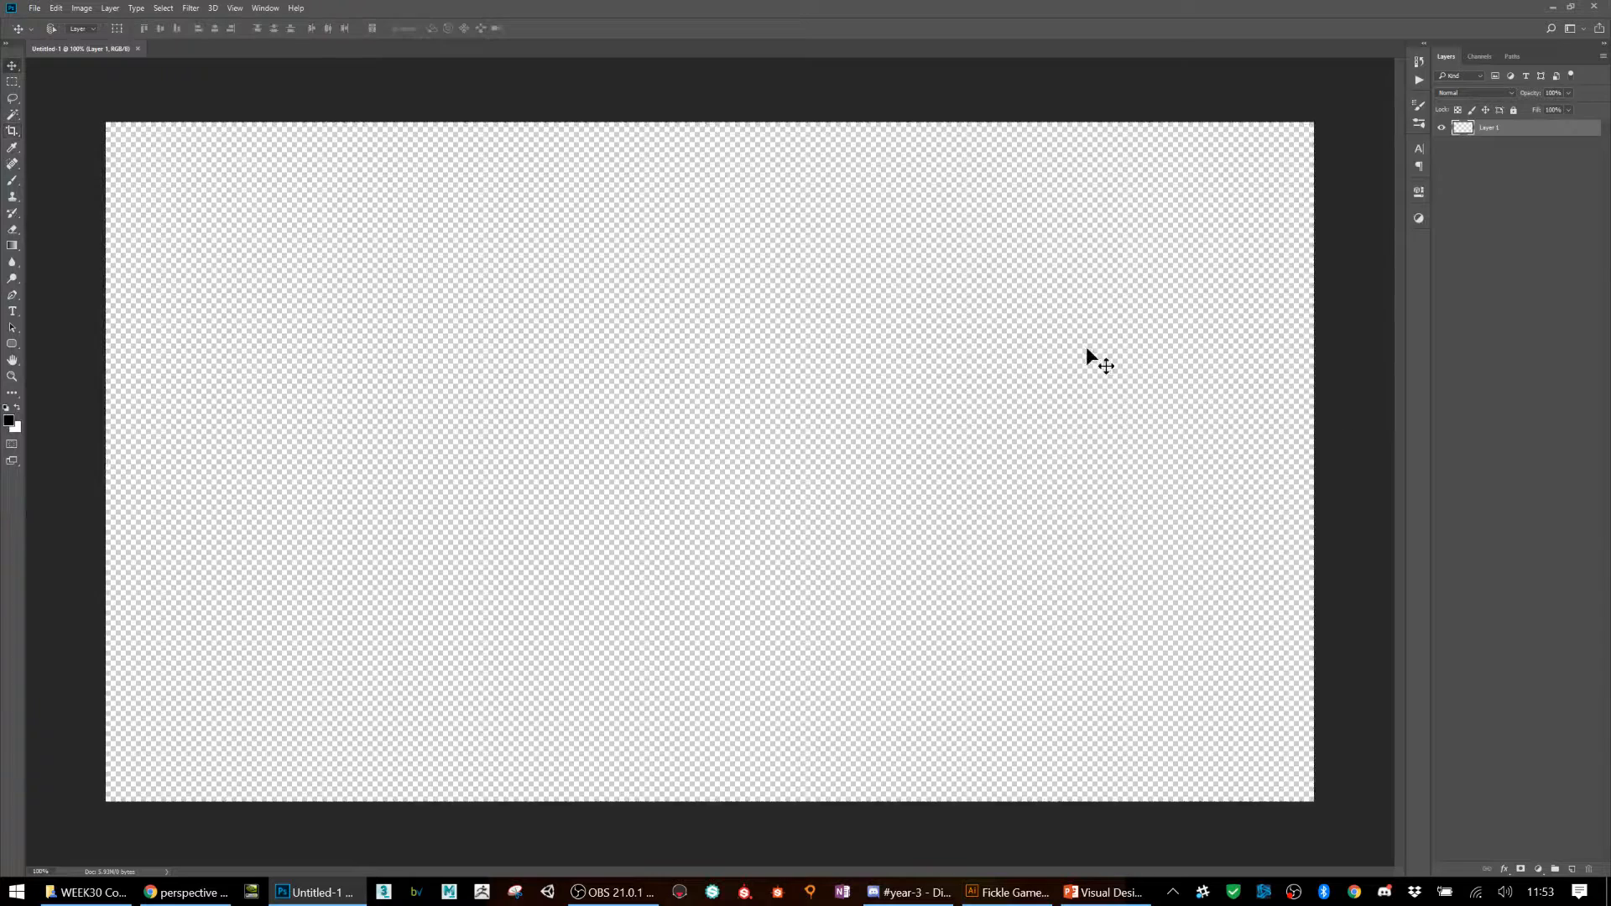
key("ctrl+v")
key("m")
left_click_drag(711, 395, 853, 503)
key("v")
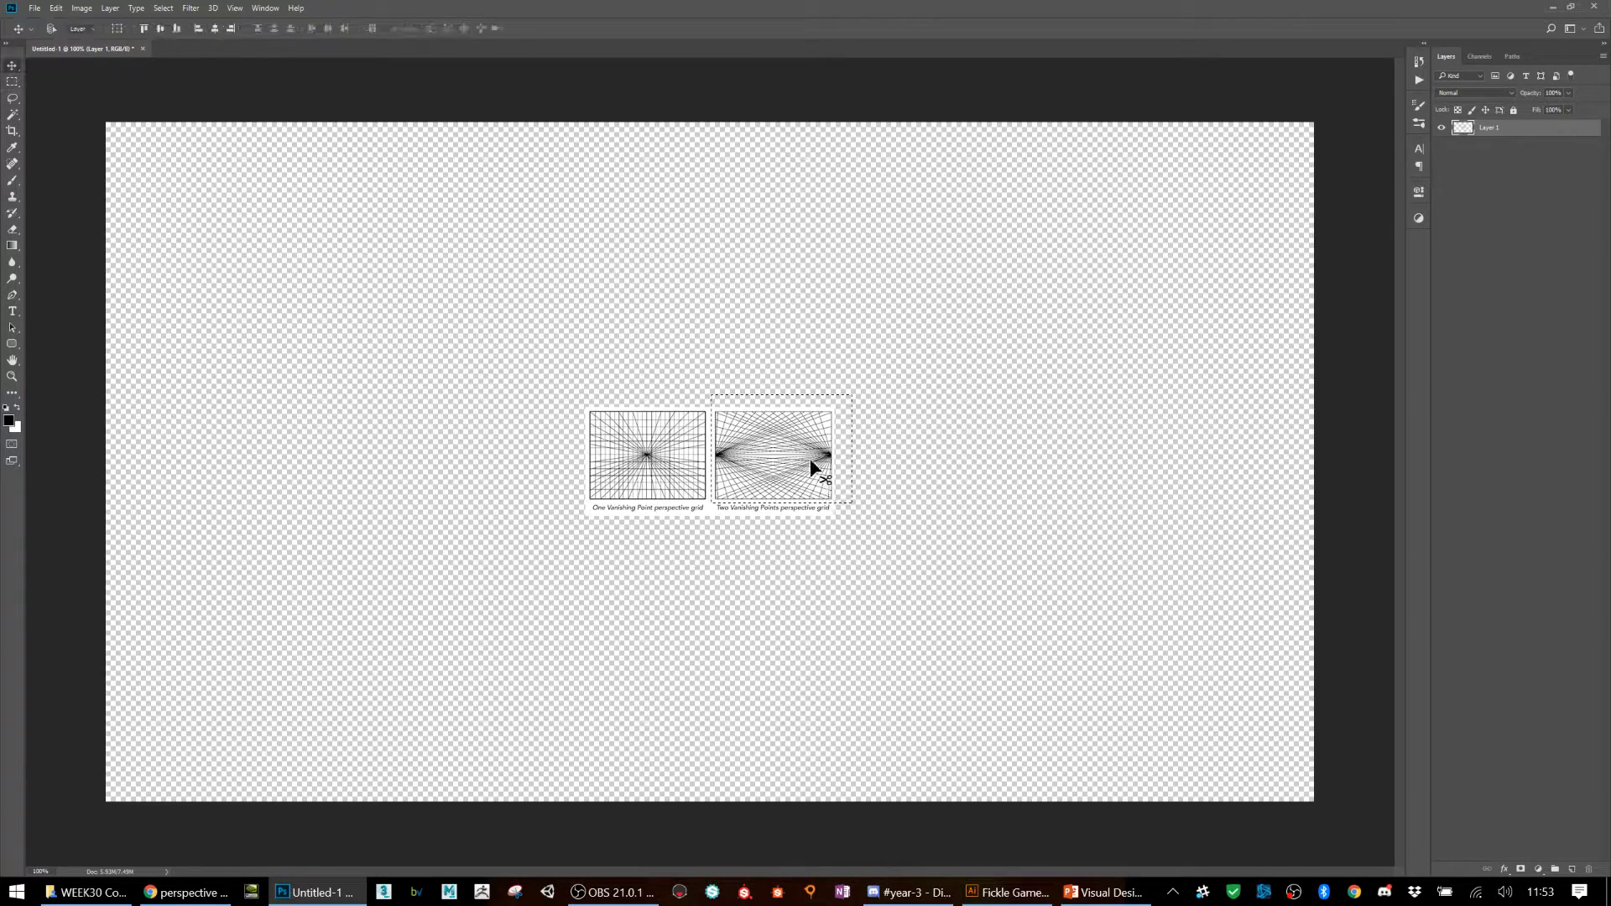
key("ctrl+j")
left_click(1490, 146)
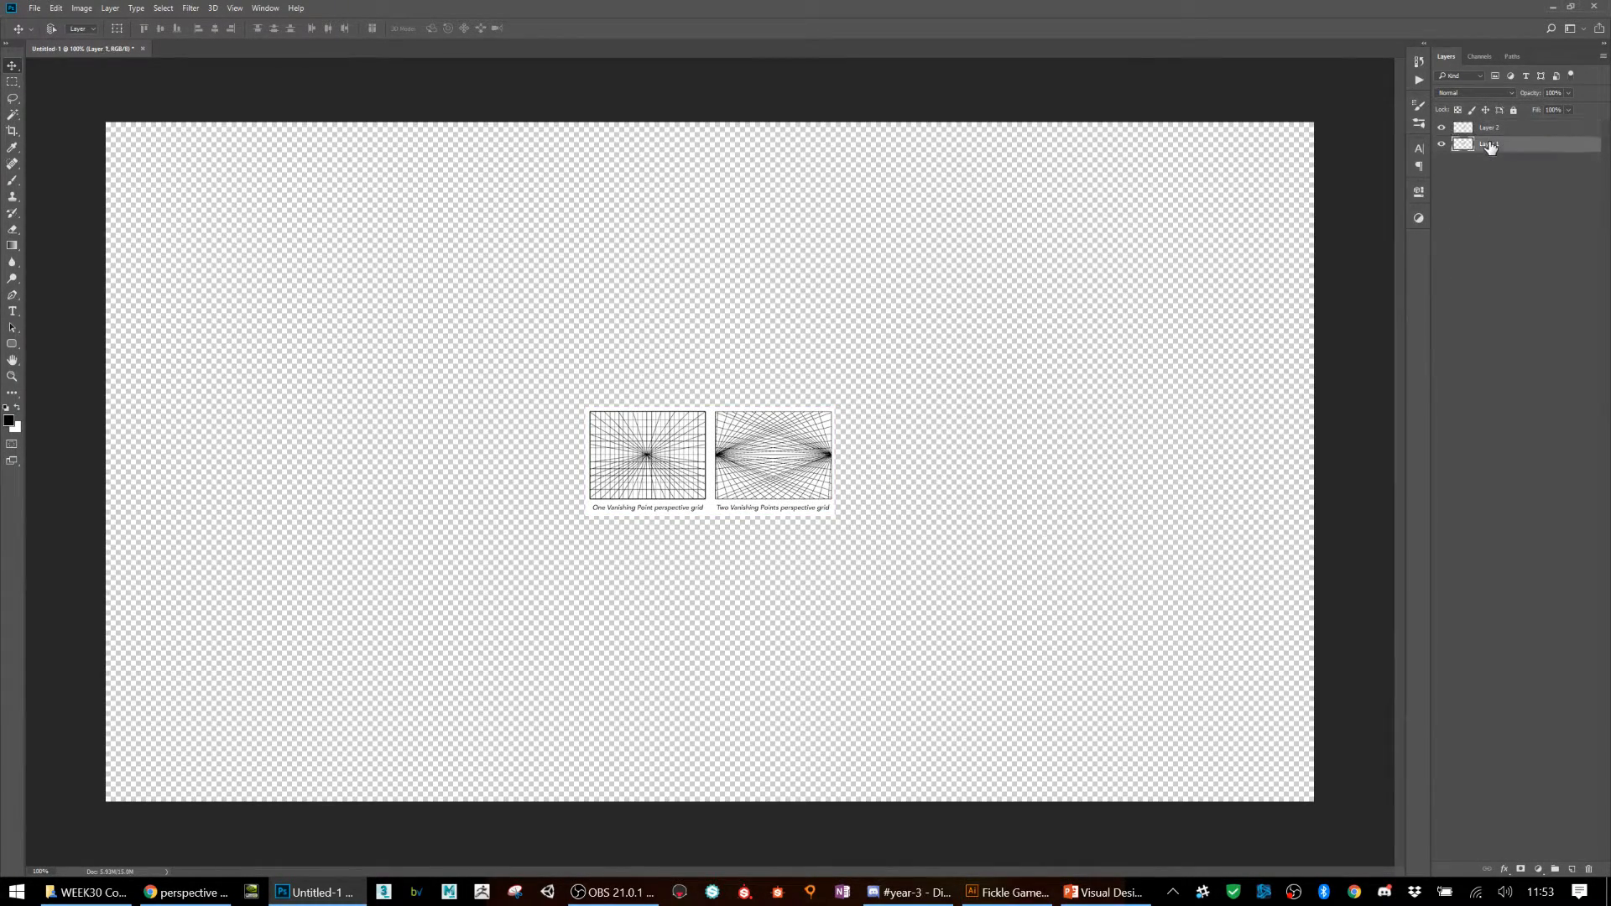
key("Delete")
- Reposition the two-point perspective grid and scale it with Free Transform until it fills the entire canvas
left_click_drag(782, 438, 1359, 113)
key("ctrl+t")
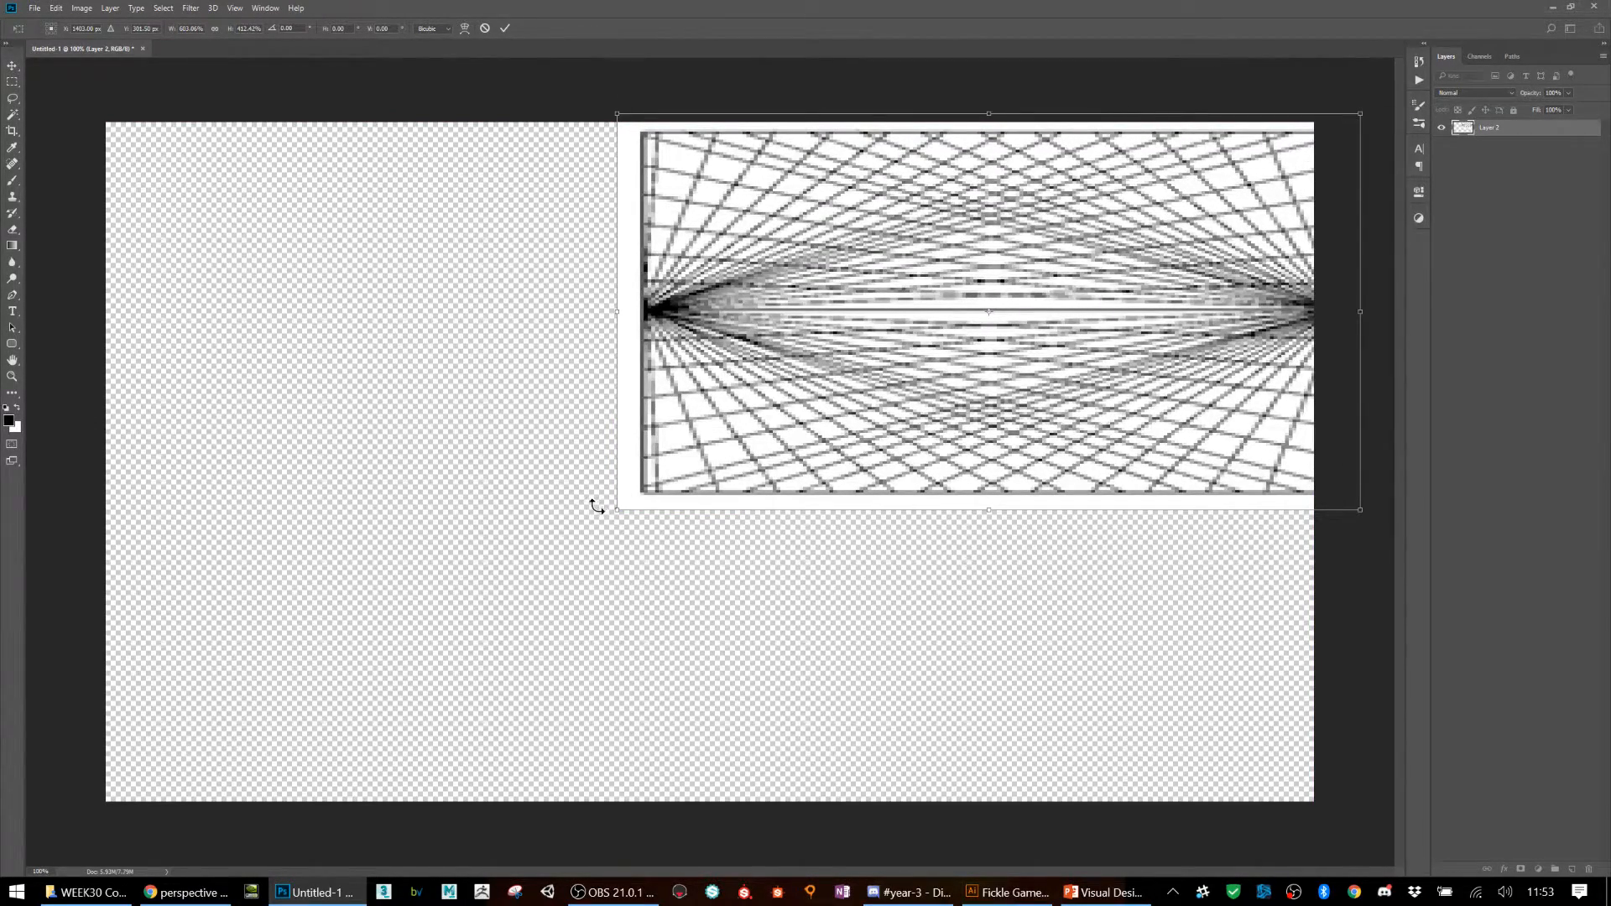
left_click_drag(618, 509, 612, 510)
left_click_drag(33, 692, 54, 829)
left_click_drag(54, 114, 65, 73)
key("Return")
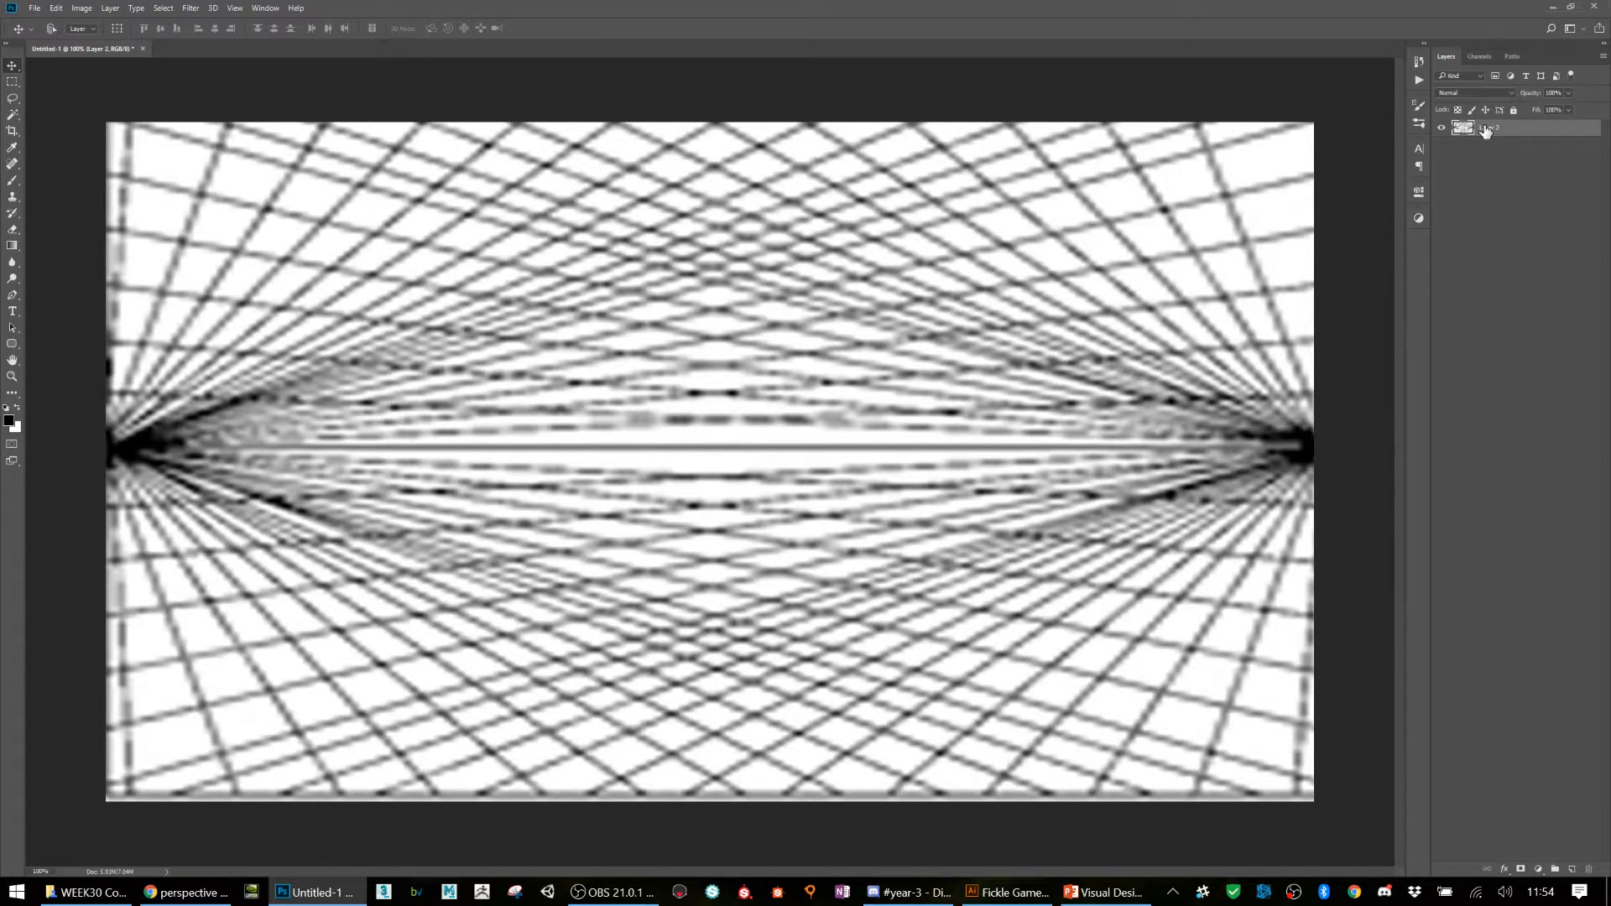
- Add a new empty layer above the grid and set the Brush tool's foreground colour to red
key("ctrl+shift+n")
key("Return")
key("b")
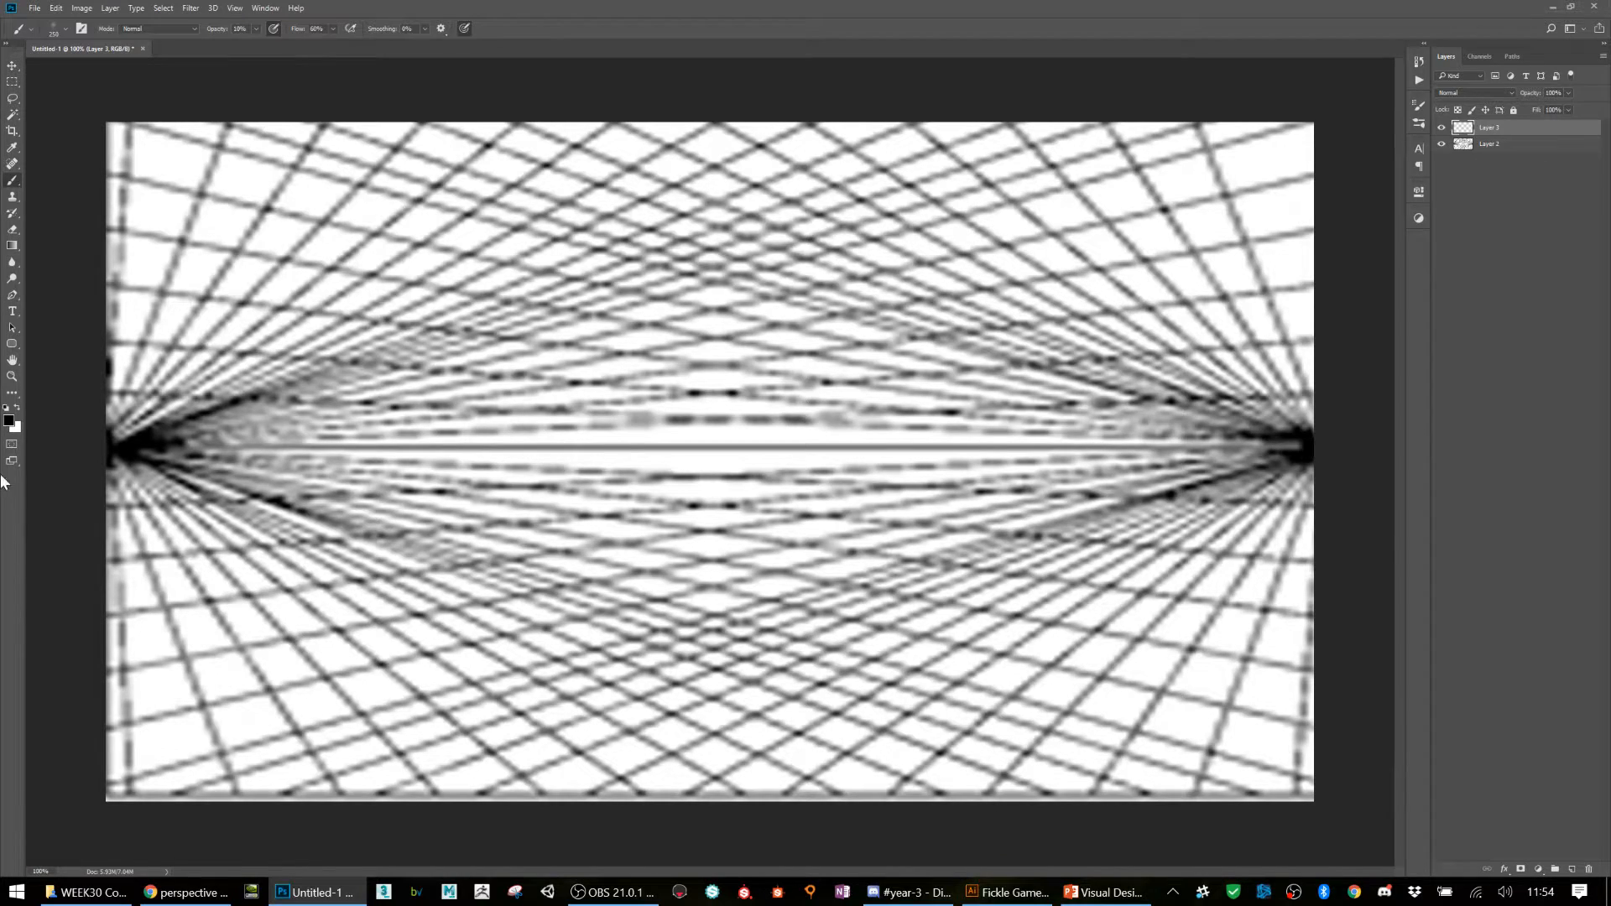
key("x")
left_click(9, 421)
left_click(818, 250)
left_click(778, 263)
left_click(938, 243)
- Paint a large red patch over the canvas centre with an enlarged brush at 100% opacity, and place its layer beneath the grid layer
key("bracketright")
key("bracketright")
key("bracketright")
key("bracketright")
key("bracketright")
key("bracketright")
key("bracketright")
key("bracketright")
key("bracketright")
left_click_drag(739, 369, 714, 361)
key("bracketleft")
key("0")
mouse_move(818, 323)
left_mouse_down()
mouse_move(655, 495)
mouse_move(738, 344)
mouse_move(760, 487)
left_mouse_up()
key("bracketleft")
key("bracketleft")
key("bracketleft")
key("bracketleft")
key("bracketleft")
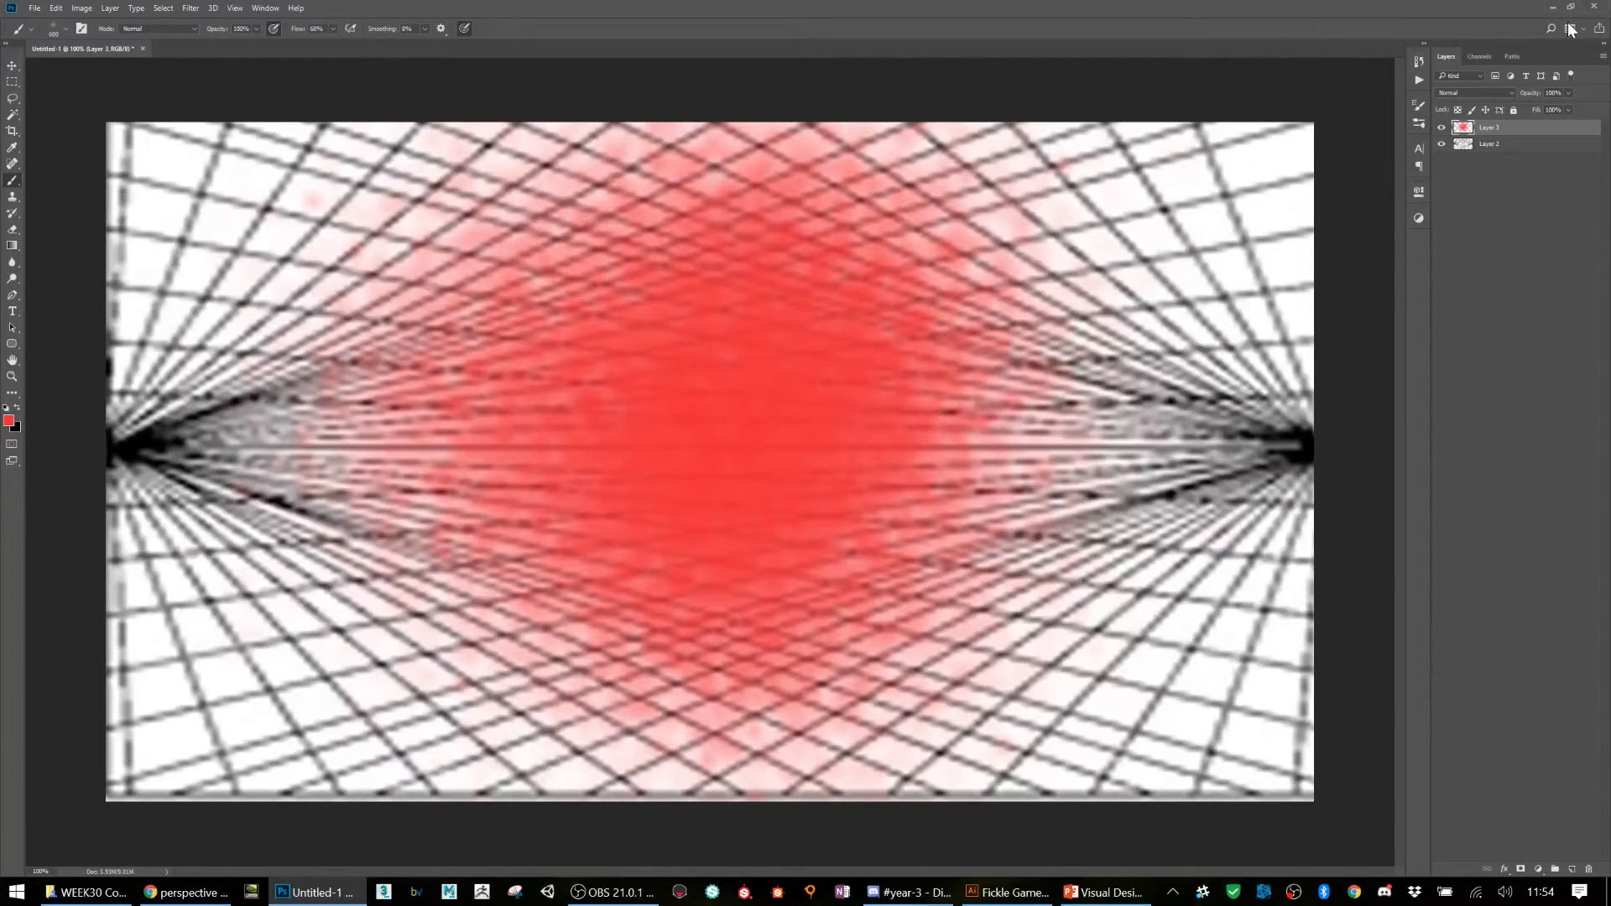
left_click_drag(1489, 128, 1502, 254)
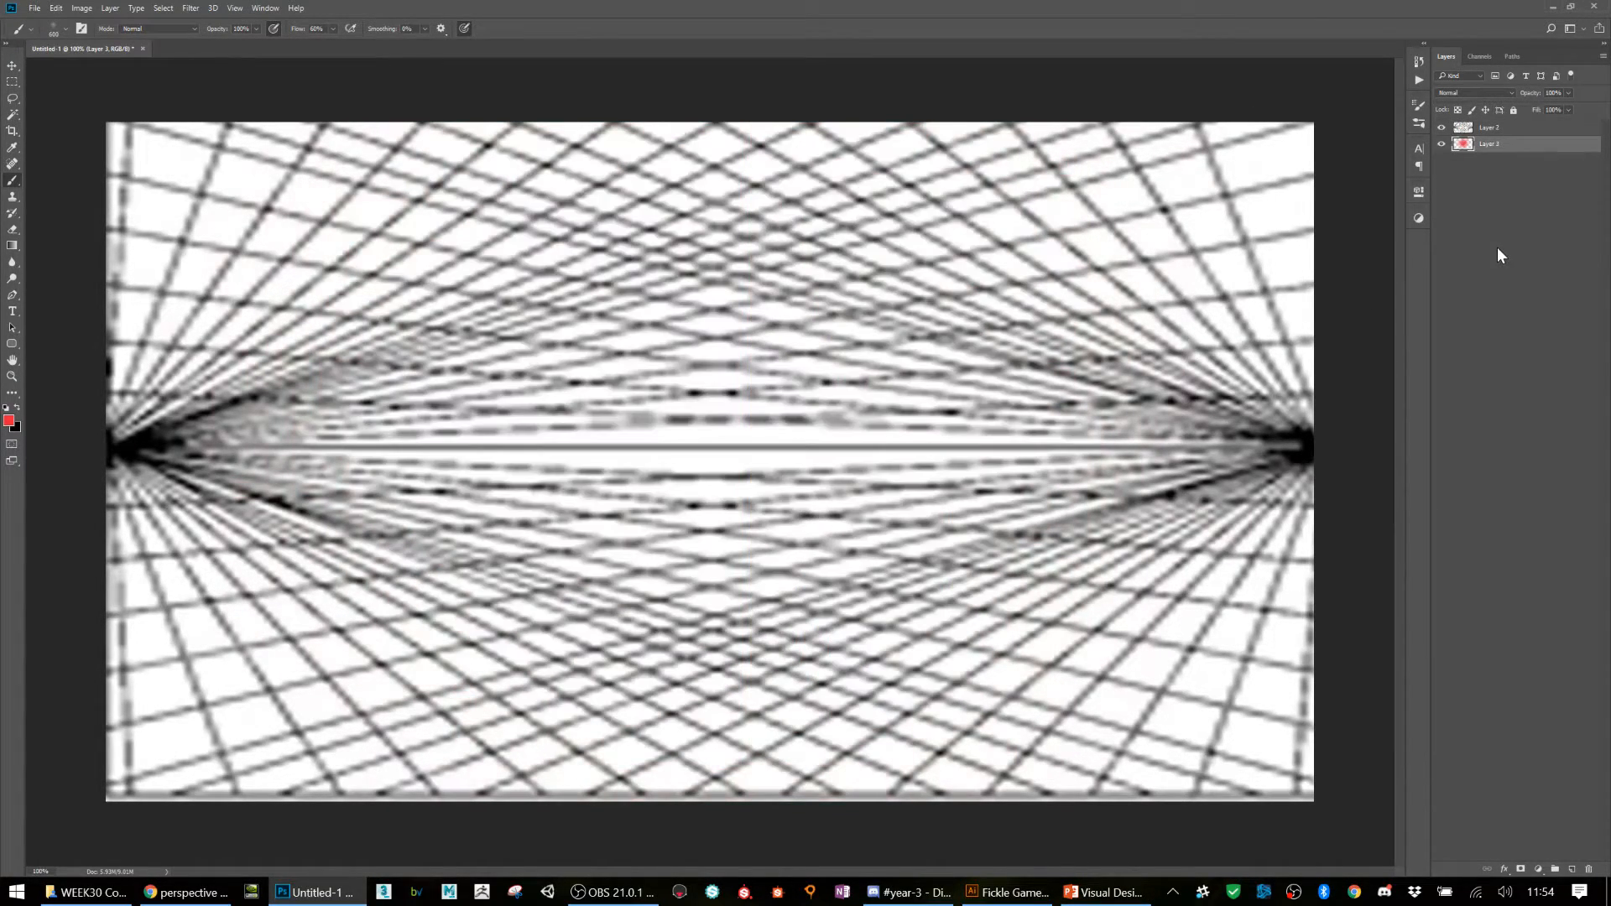
- Try the Overlay and Screen blend modes on the grid layer
left_click(1498, 127)
left_click(1487, 93)
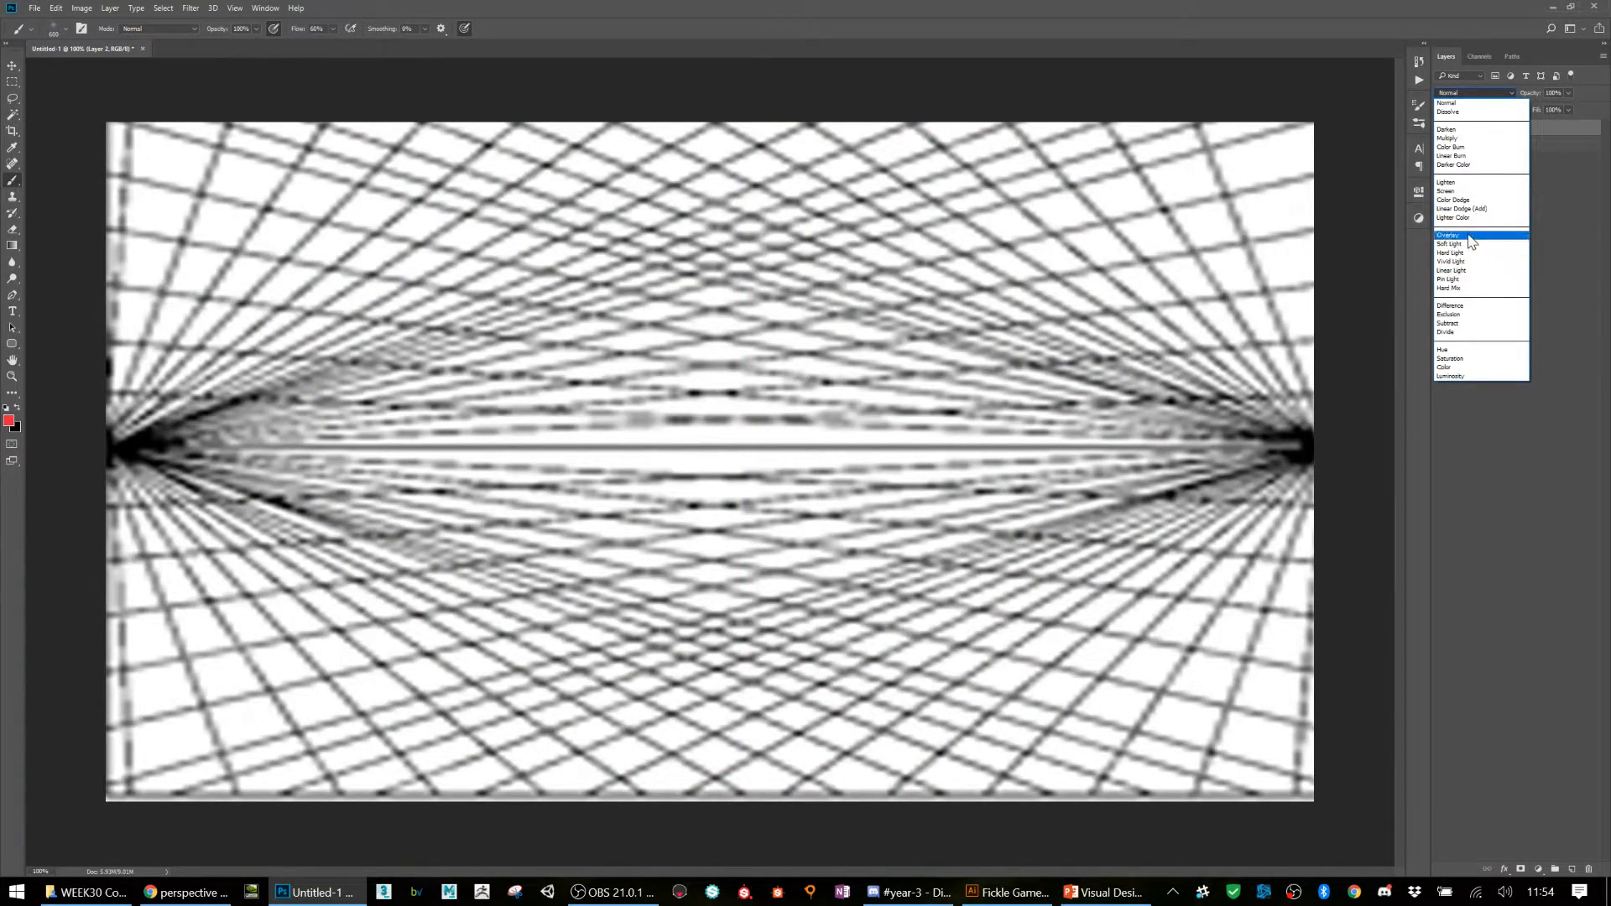
left_click(1483, 235)
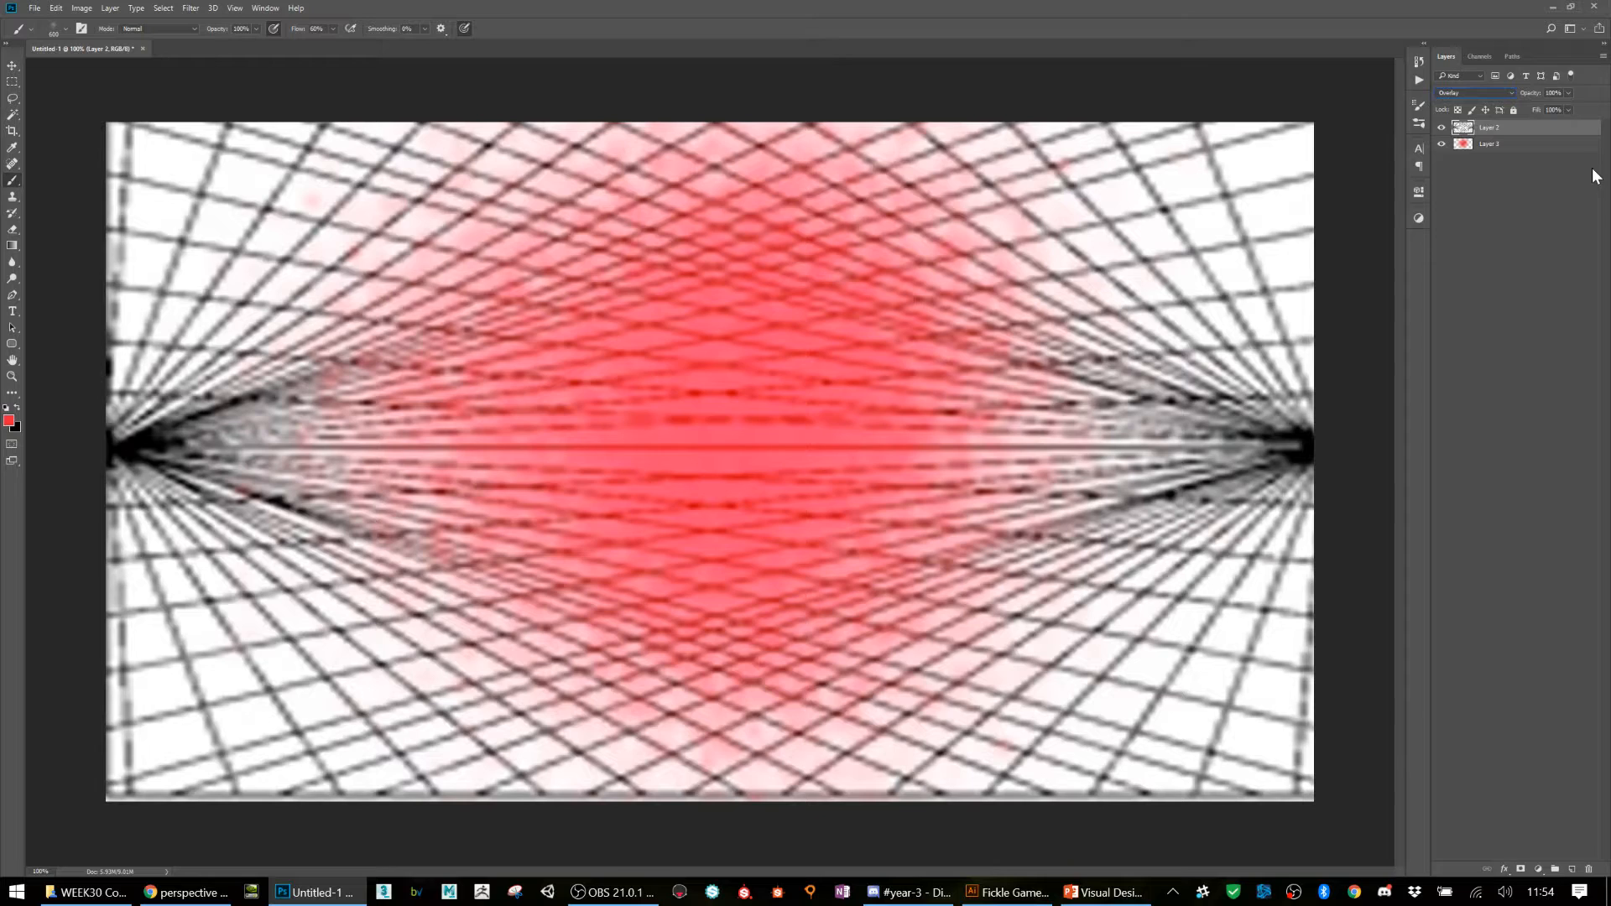
left_click(1465, 92)
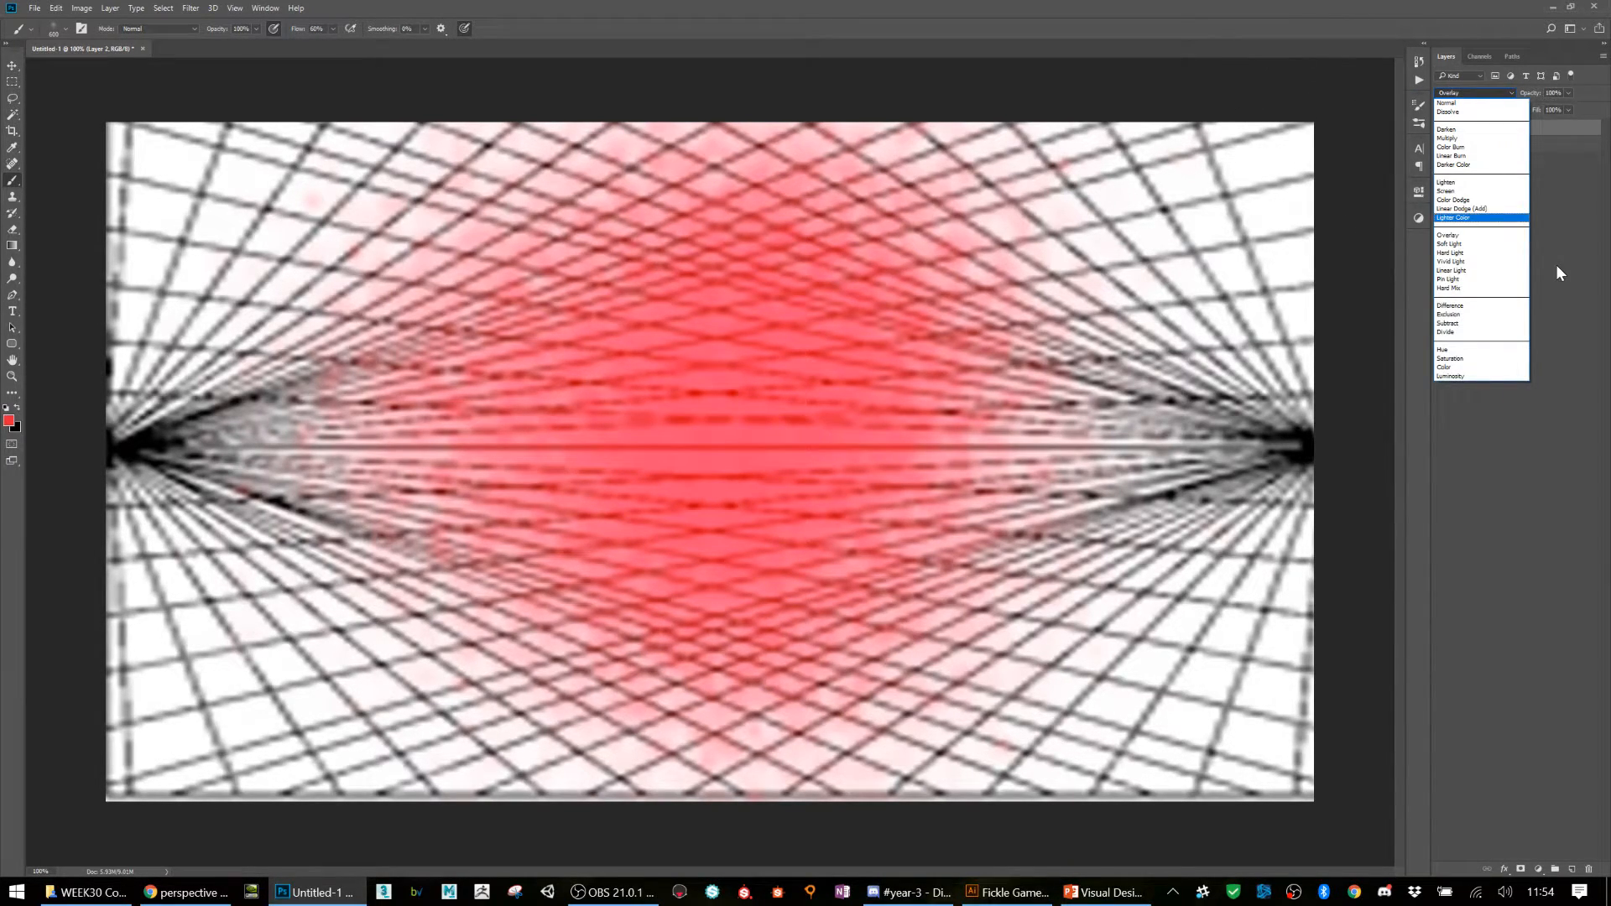
left_click(1462, 193)
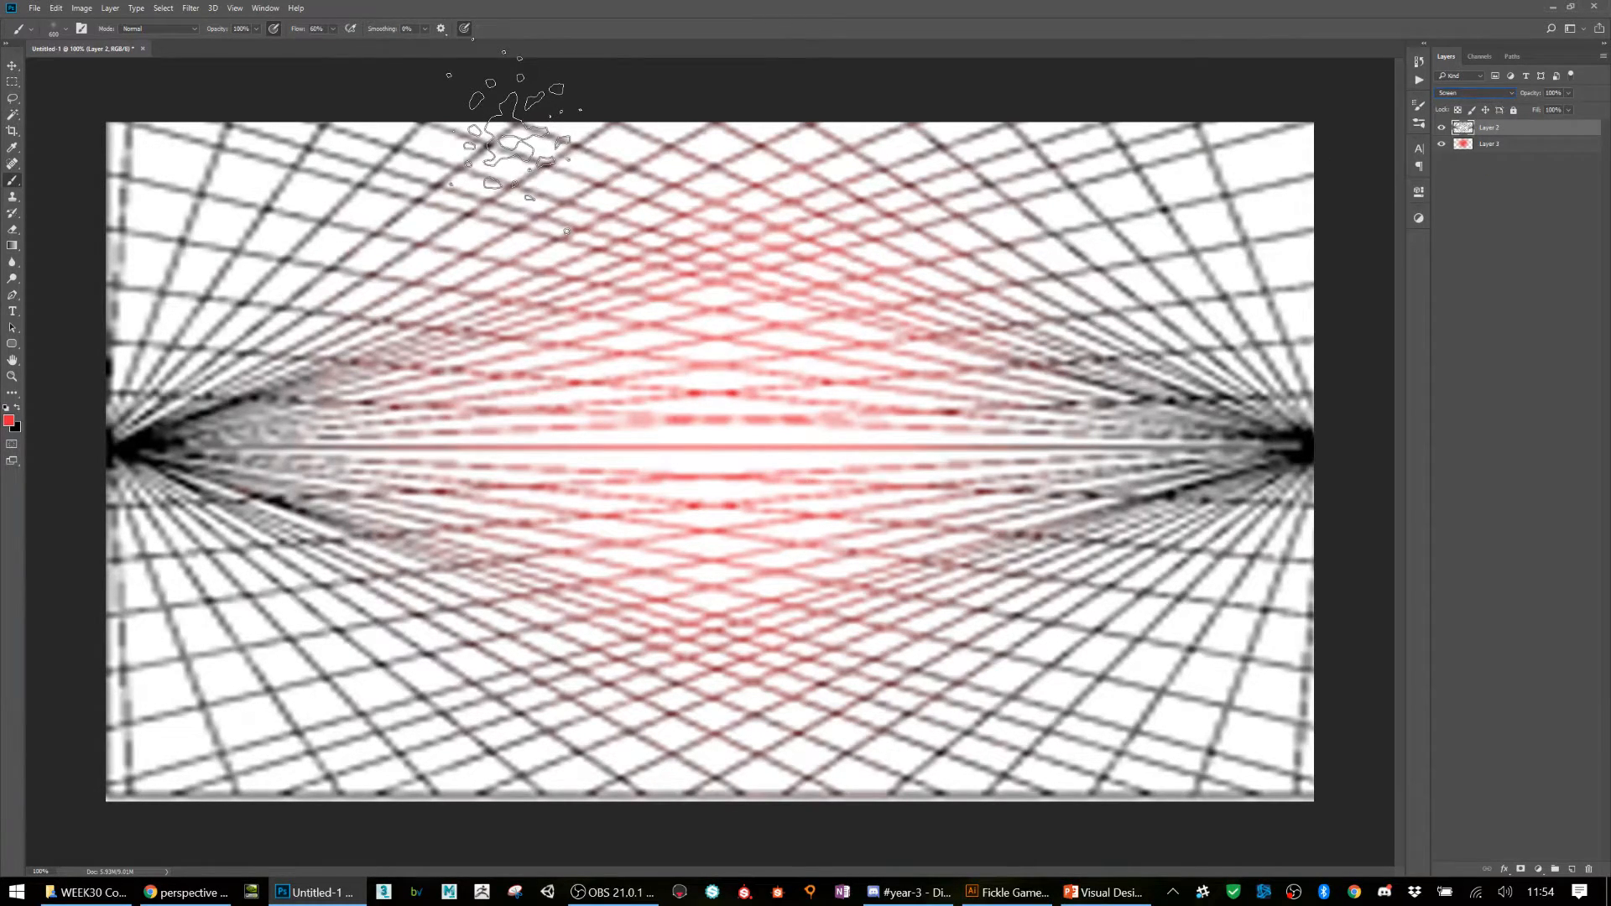
- Set the grid layer's blend mode to Multiply and toggle its visibility to compare the effect
left_click(1467, 93)
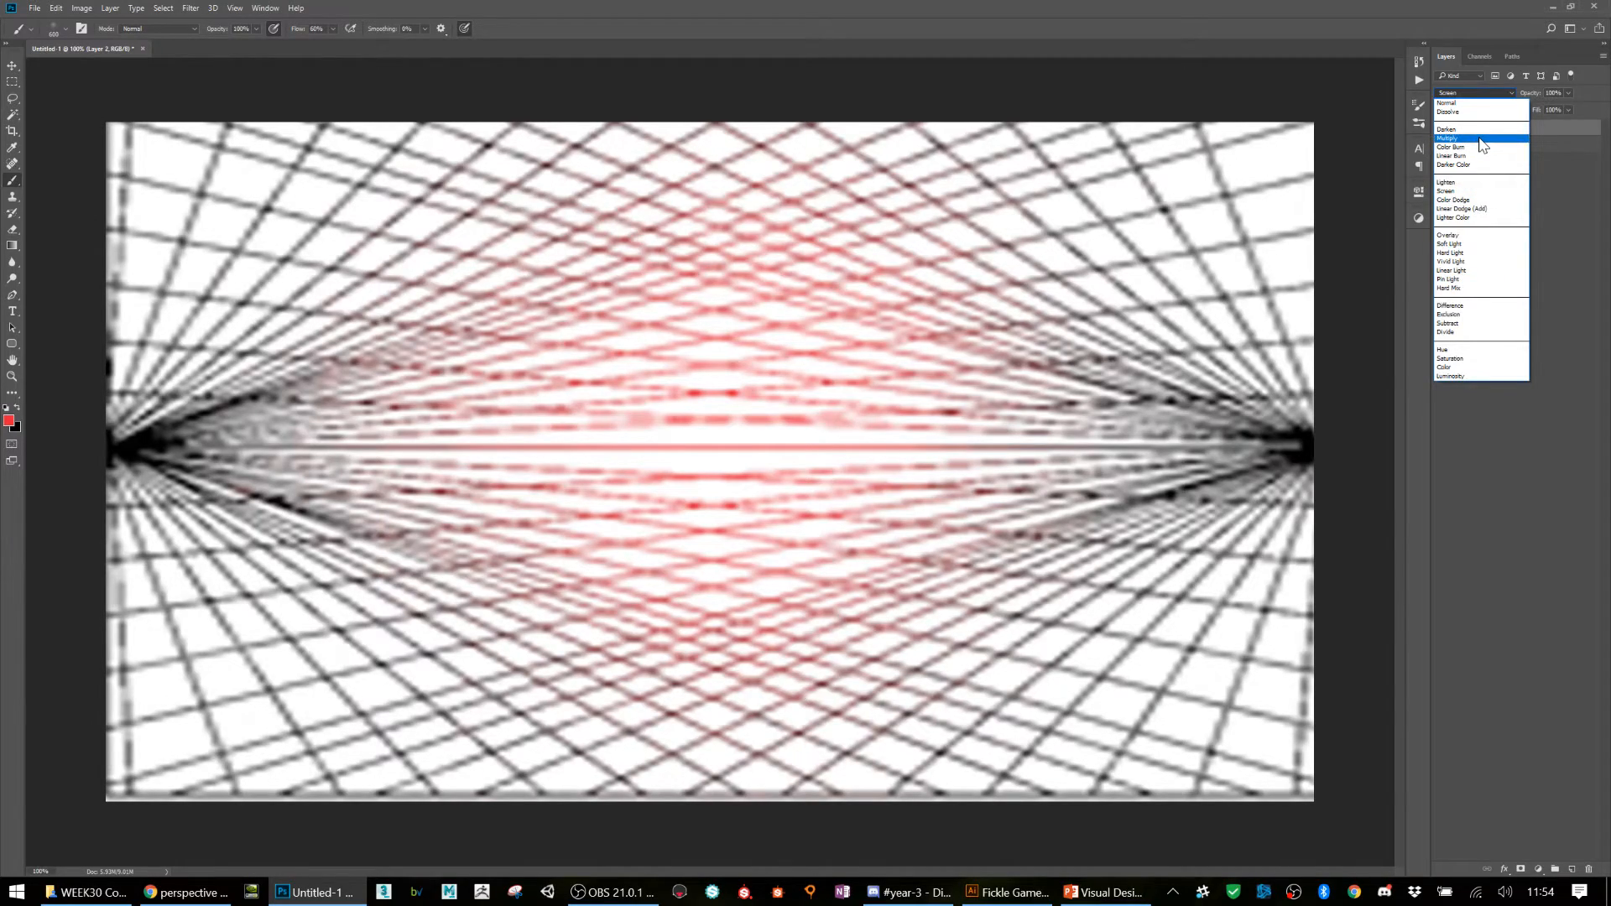
left_click(1482, 139)
left_click(1441, 127)
left_click(1441, 128)
left_click(1441, 127)
left_click(1441, 128)
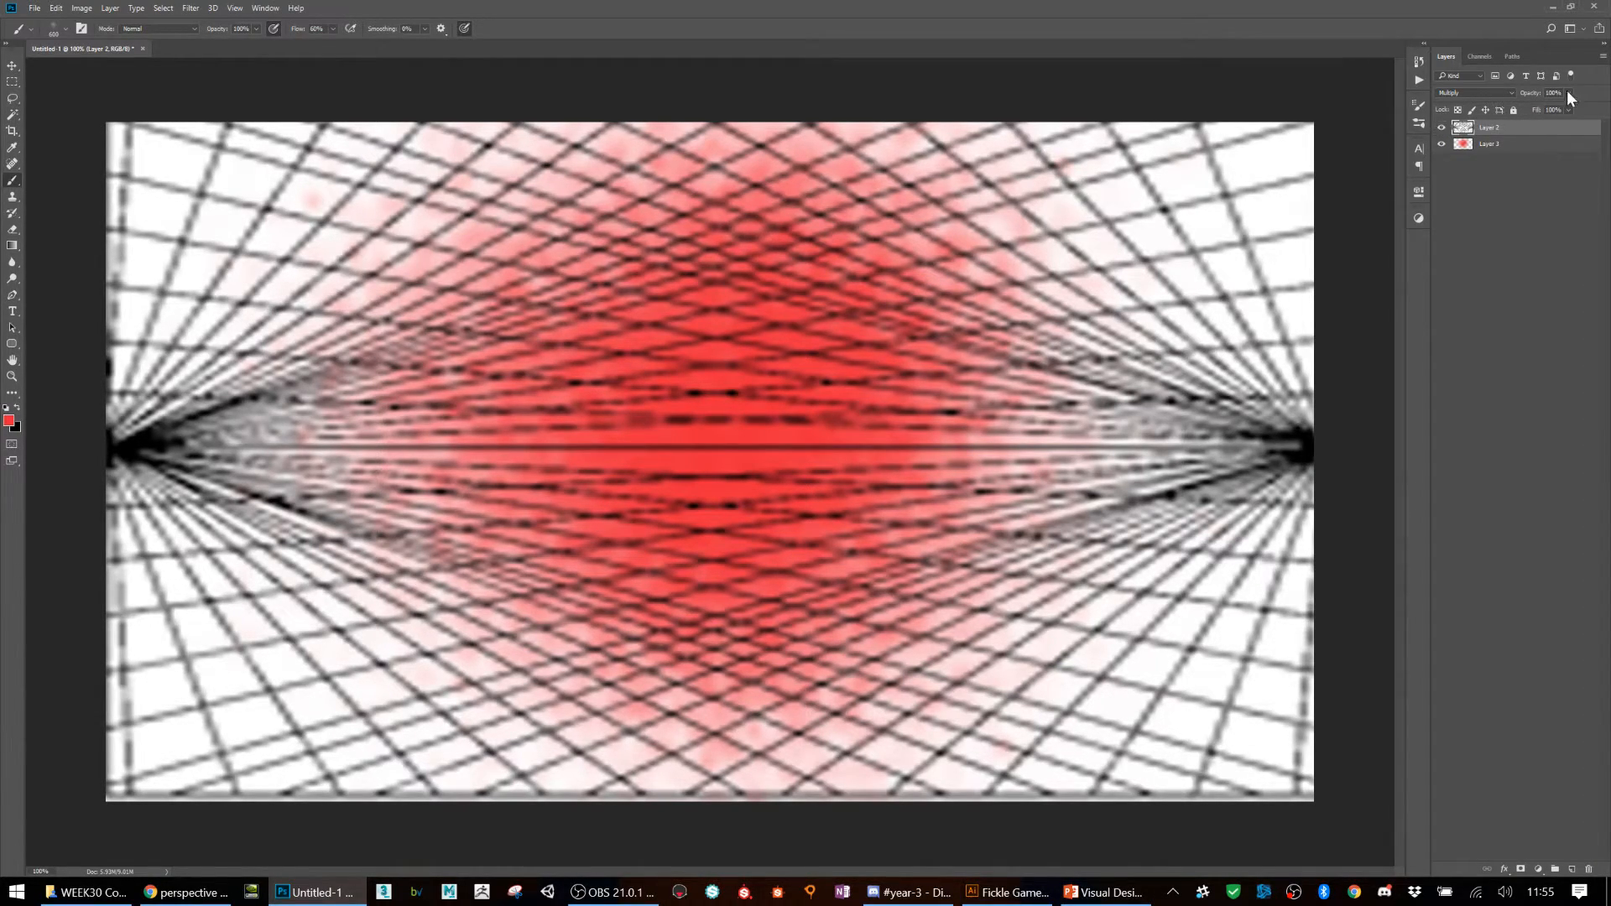
- Lower the grid layer's opacity to roughly half and make the red paint layer beneath it active
left_click_drag(1516, 108, 1529, 106)
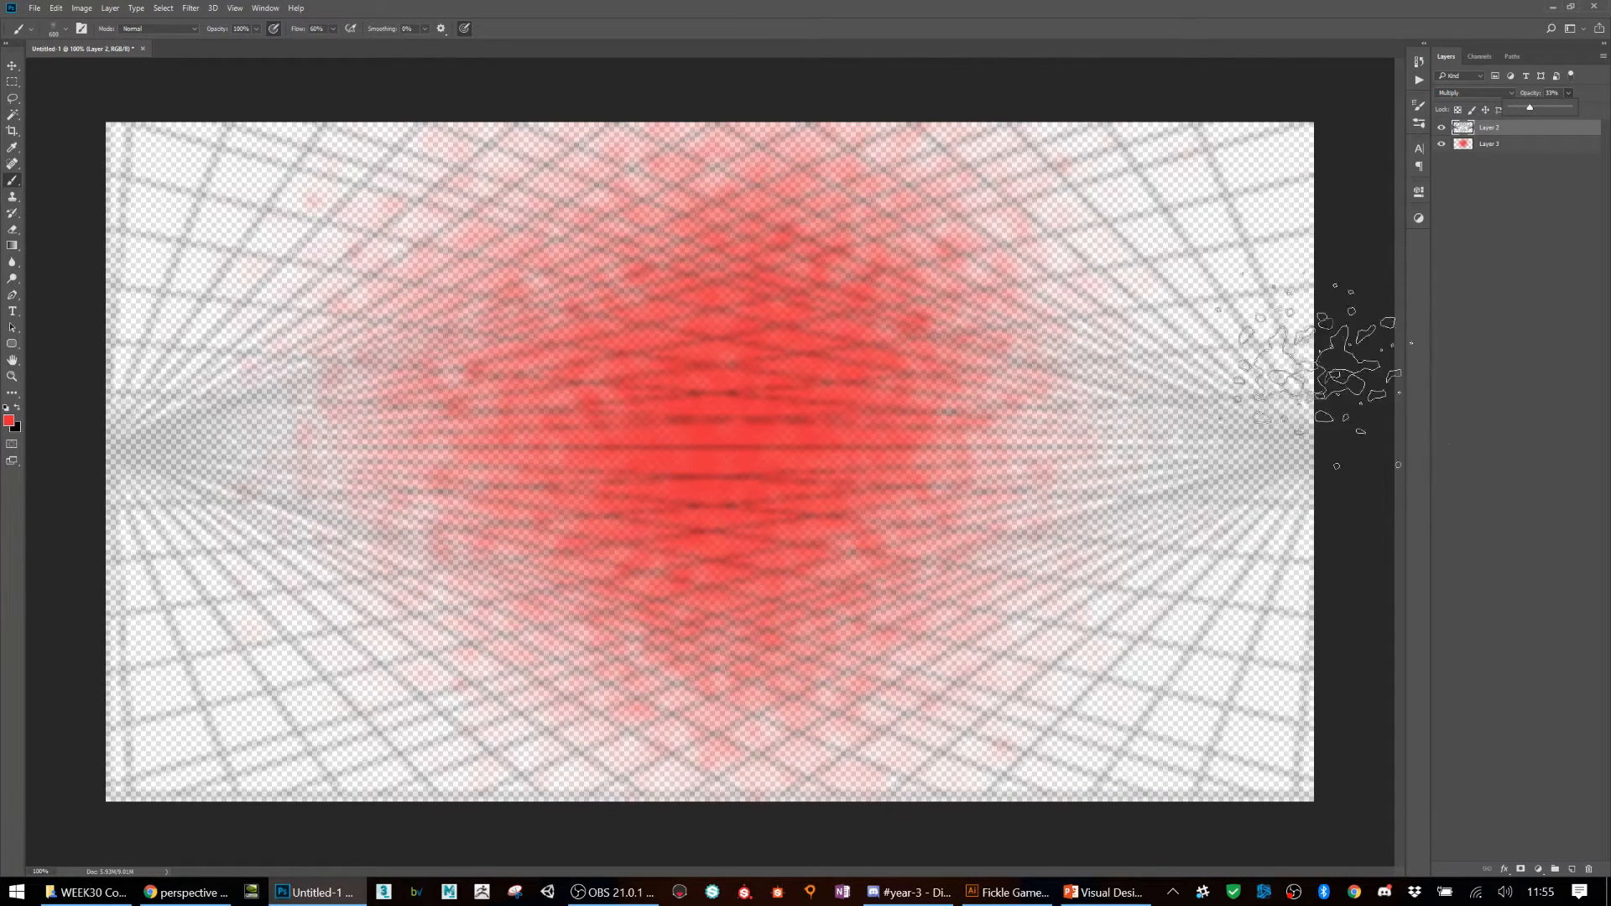
left_click(1507, 154)
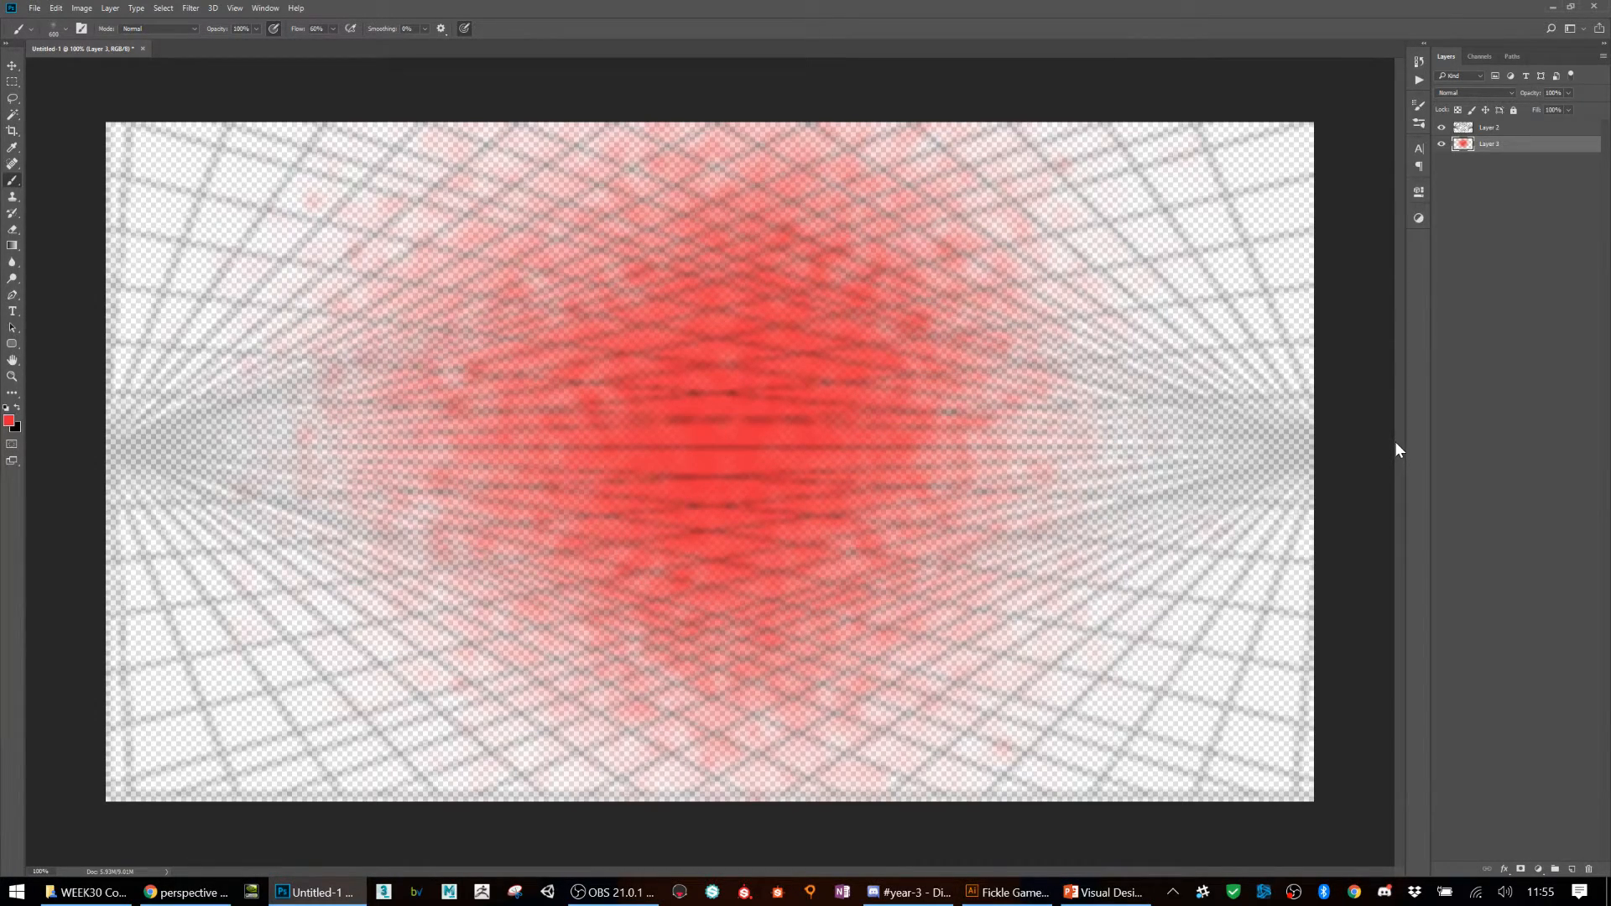
left_click(1514, 128)
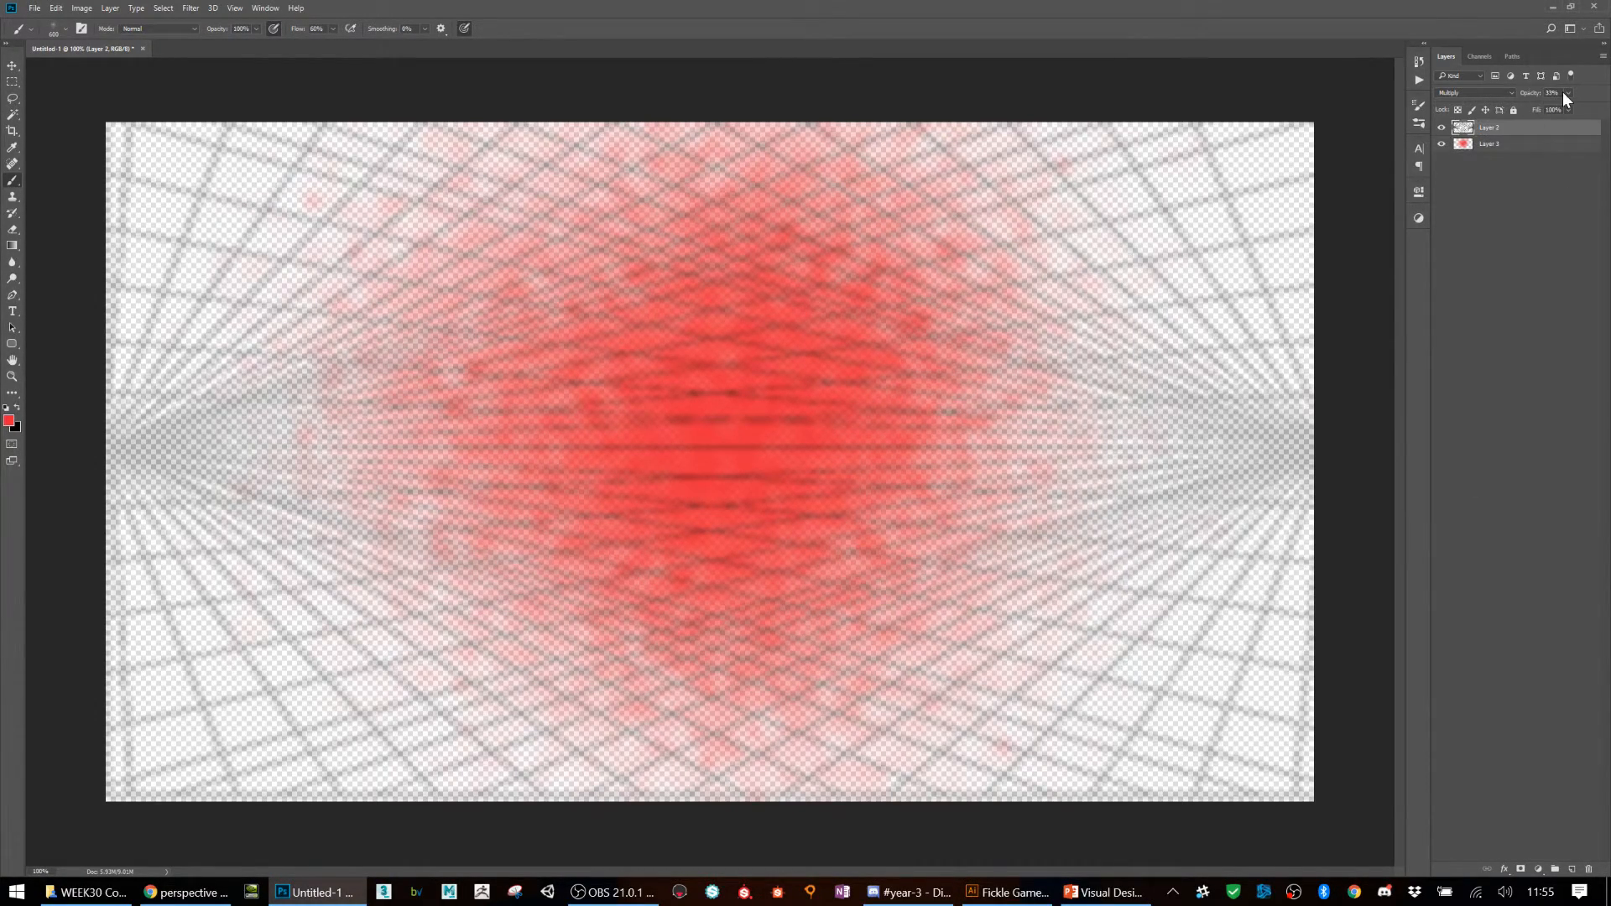
left_click_drag(1571, 109, 1575, 107)
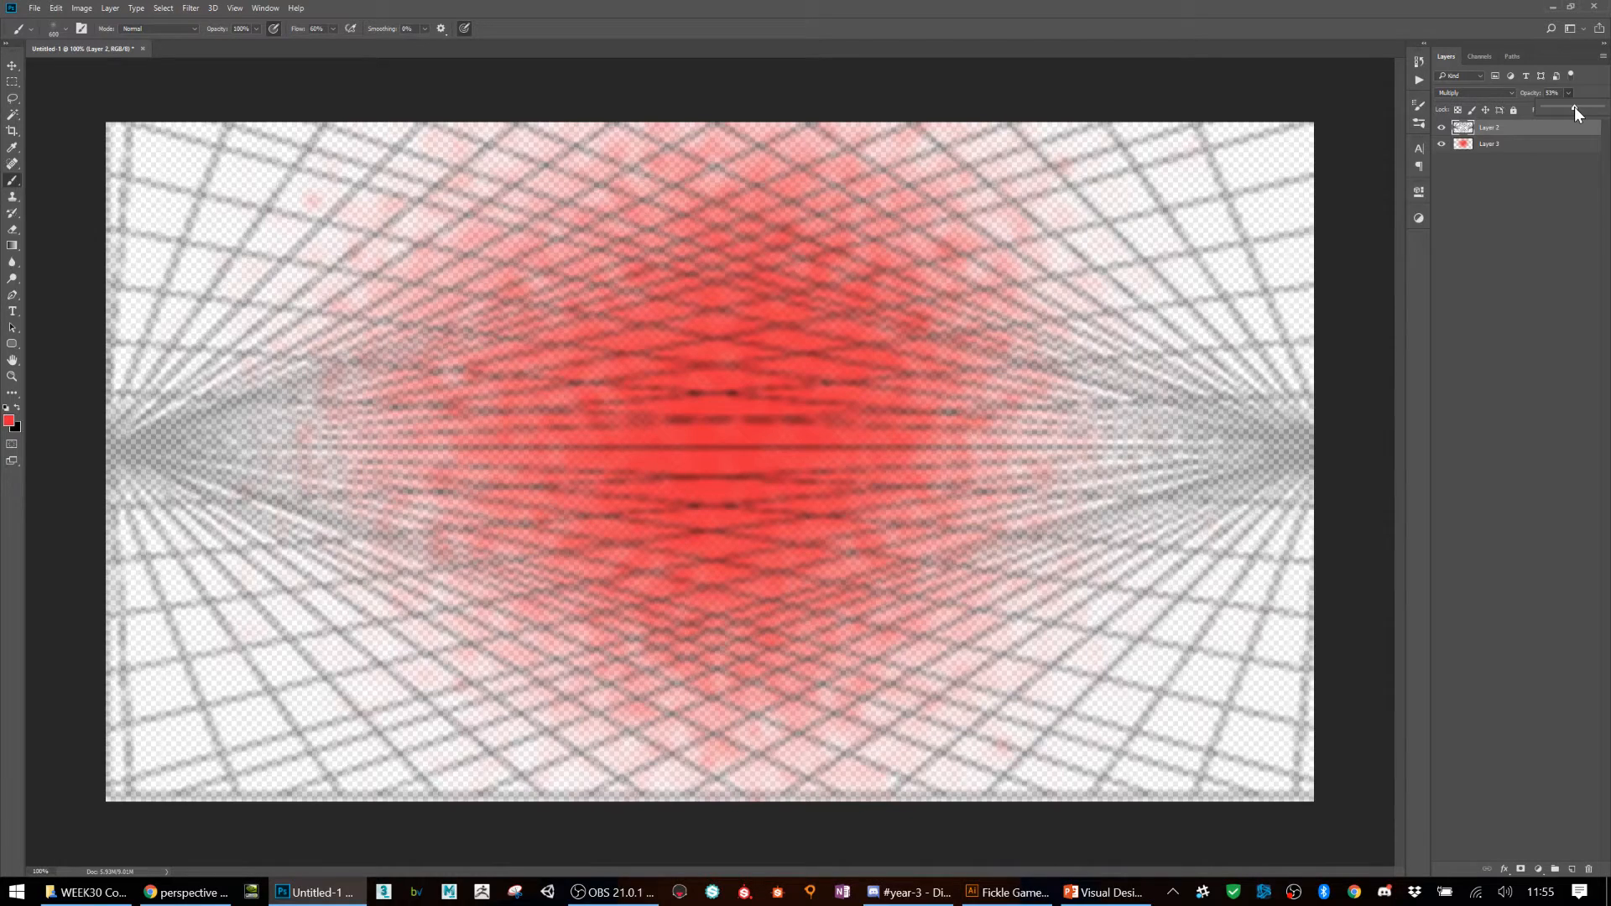
left_click(1536, 147)
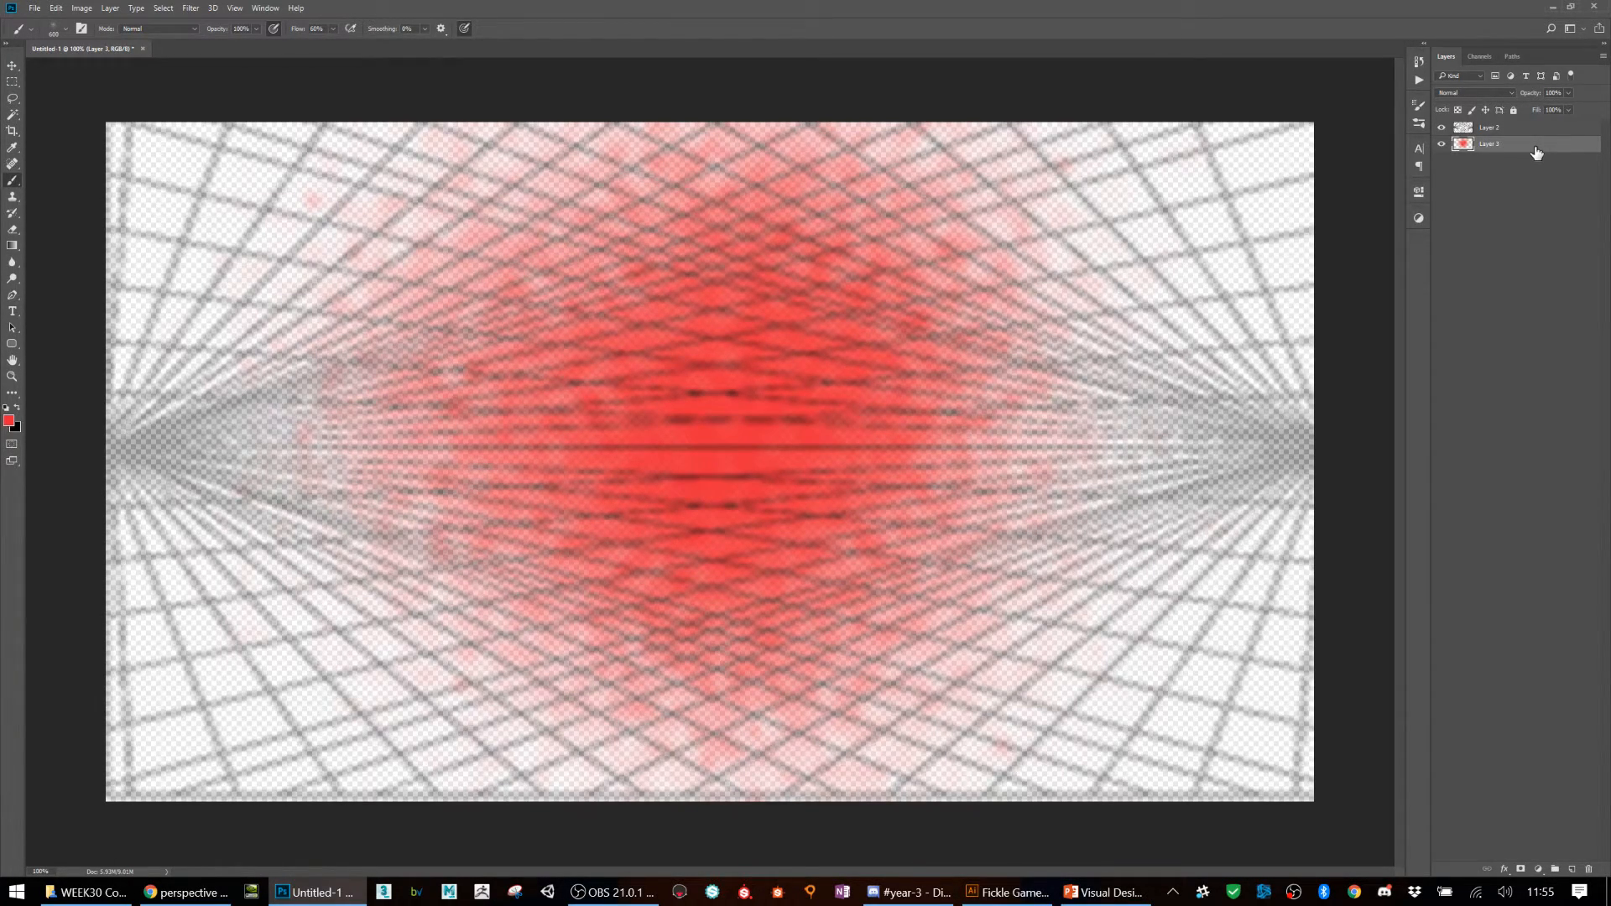
key("d")
- Switch to Chrome and open paletton.com in a new tab
left_click(186, 892)
left_click(765, 32)
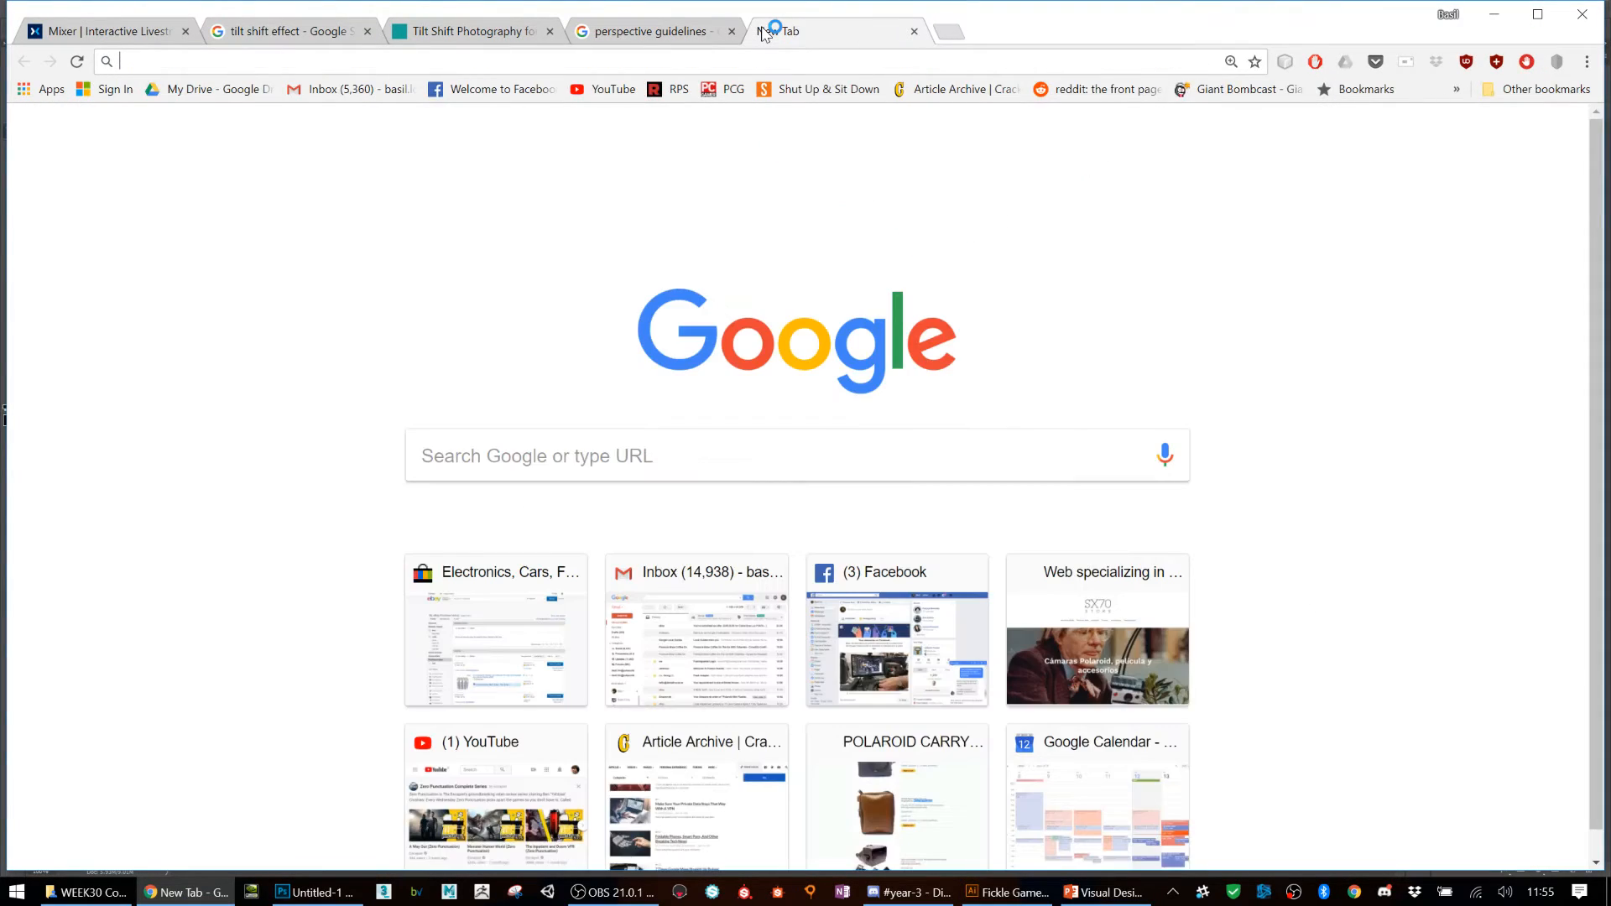
type("paletton")
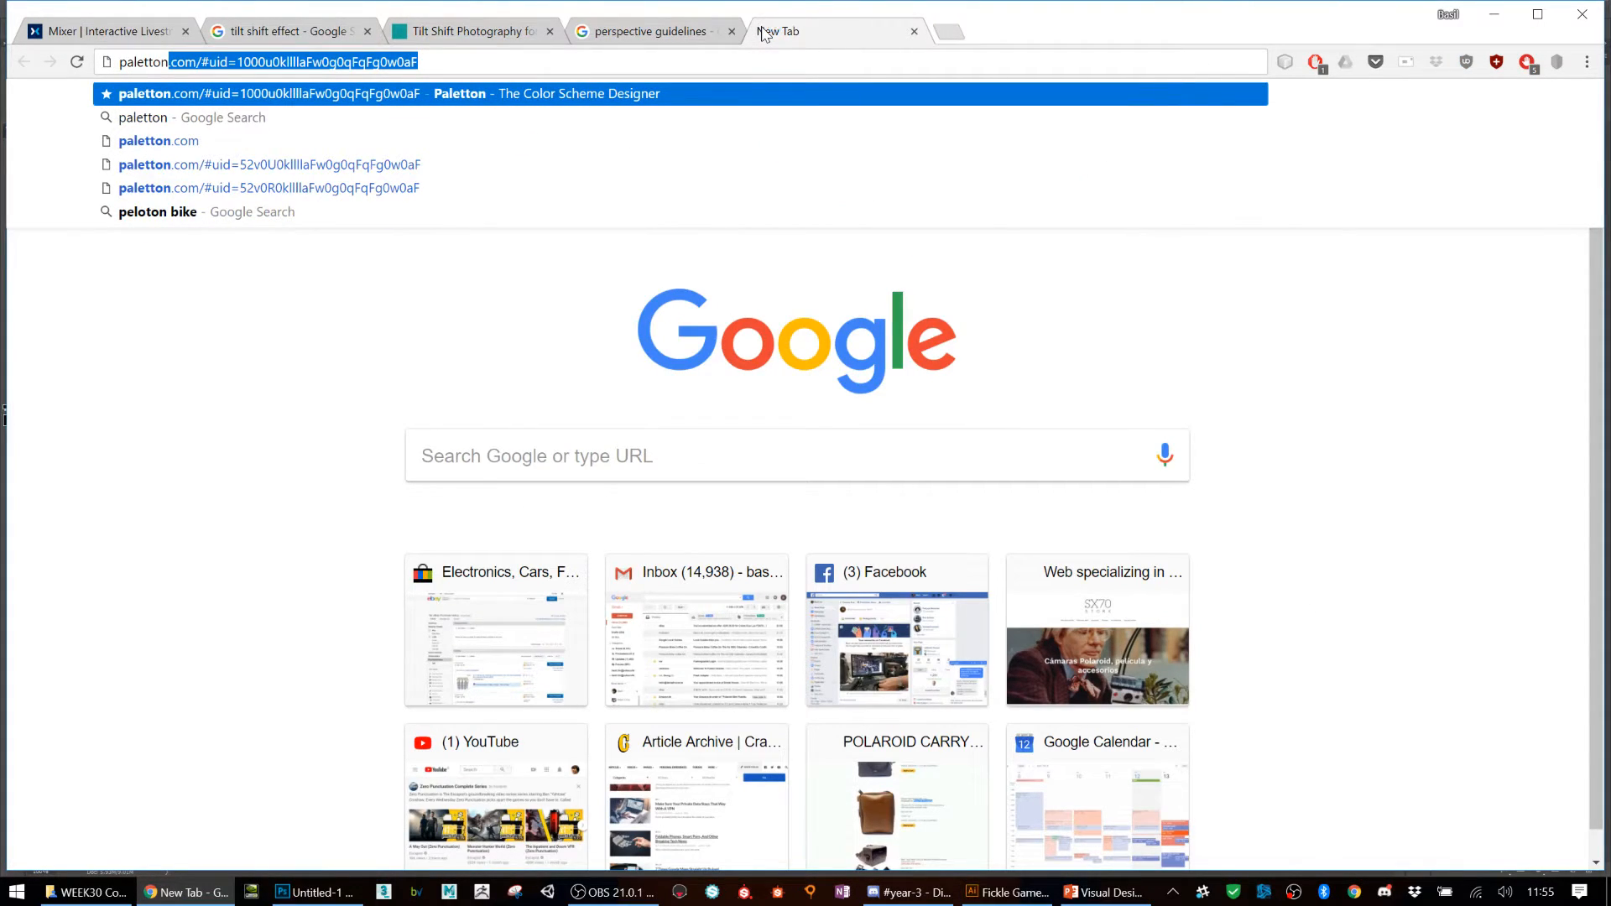
type(".com")
key("Return")
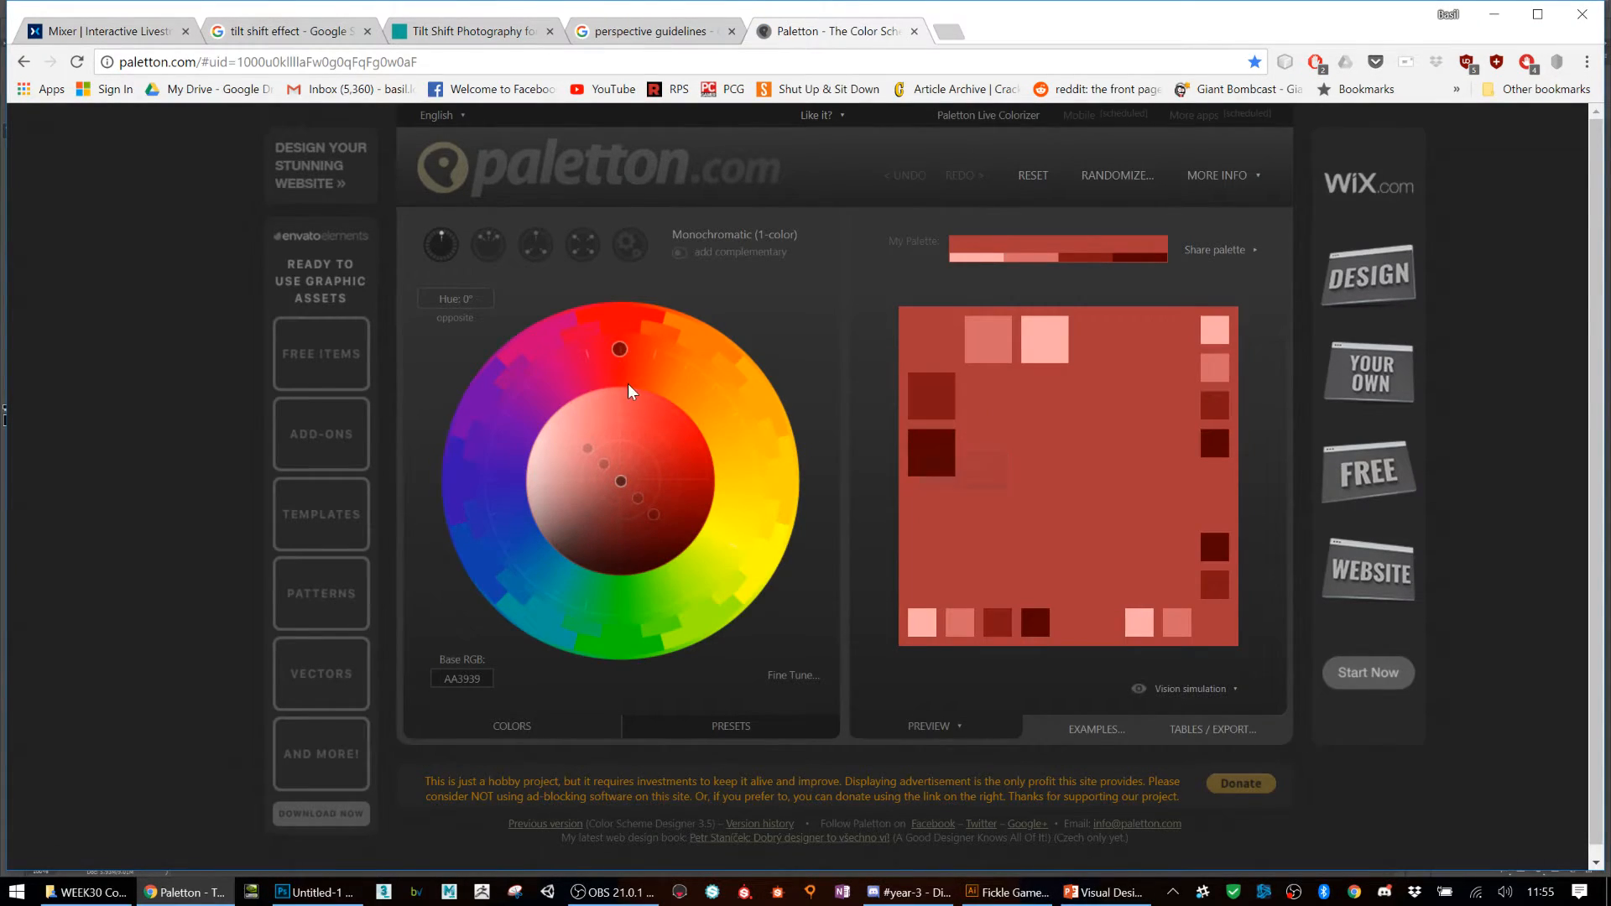
- Choose the adjacent 3-colour scheme with a hue of 108° and a colour distance of about 48°
left_click(502, 250)
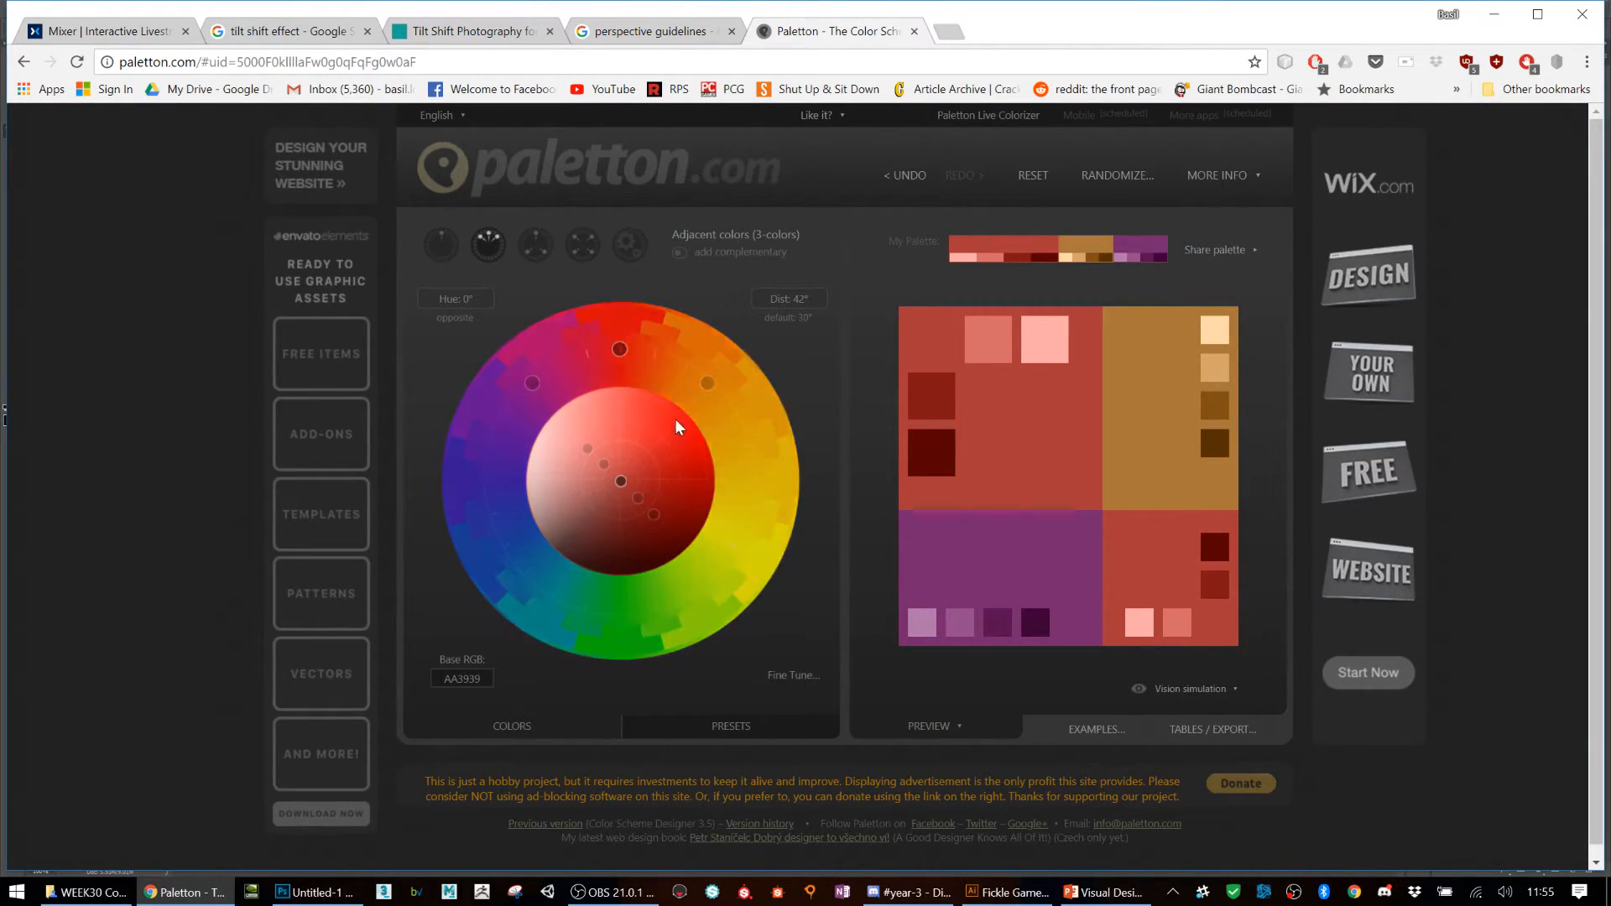
left_click_drag(619, 349, 834, 551)
left_click_drag(741, 433, 743, 423)
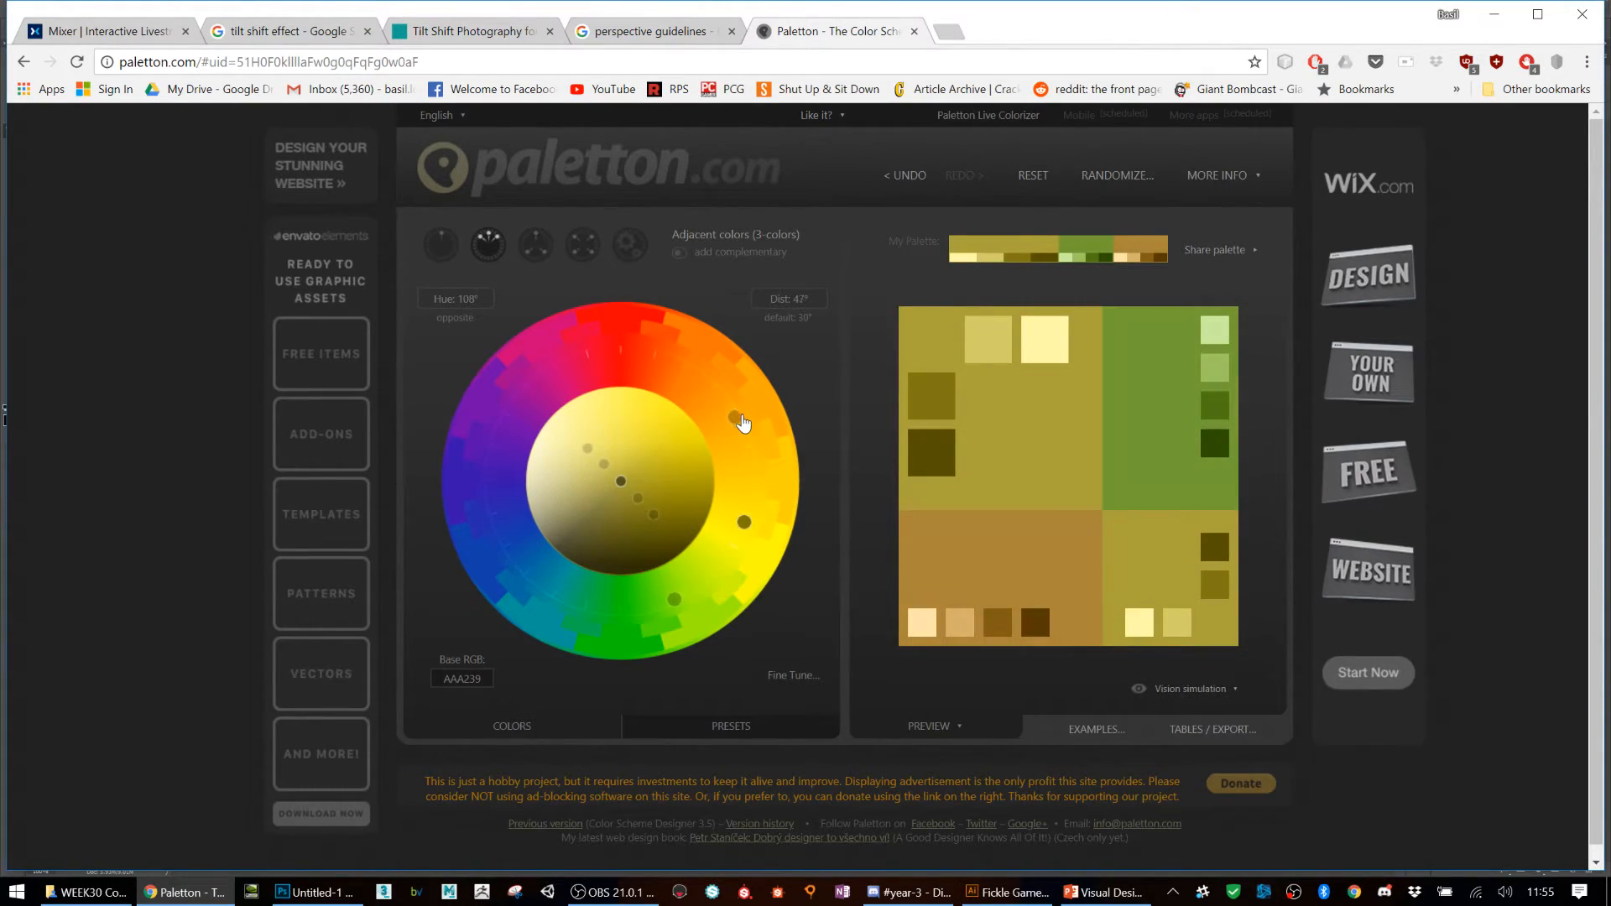
- Preview the shareable palette, and return to the colour wheel to shift the base hue to 130°
left_click(1250, 250)
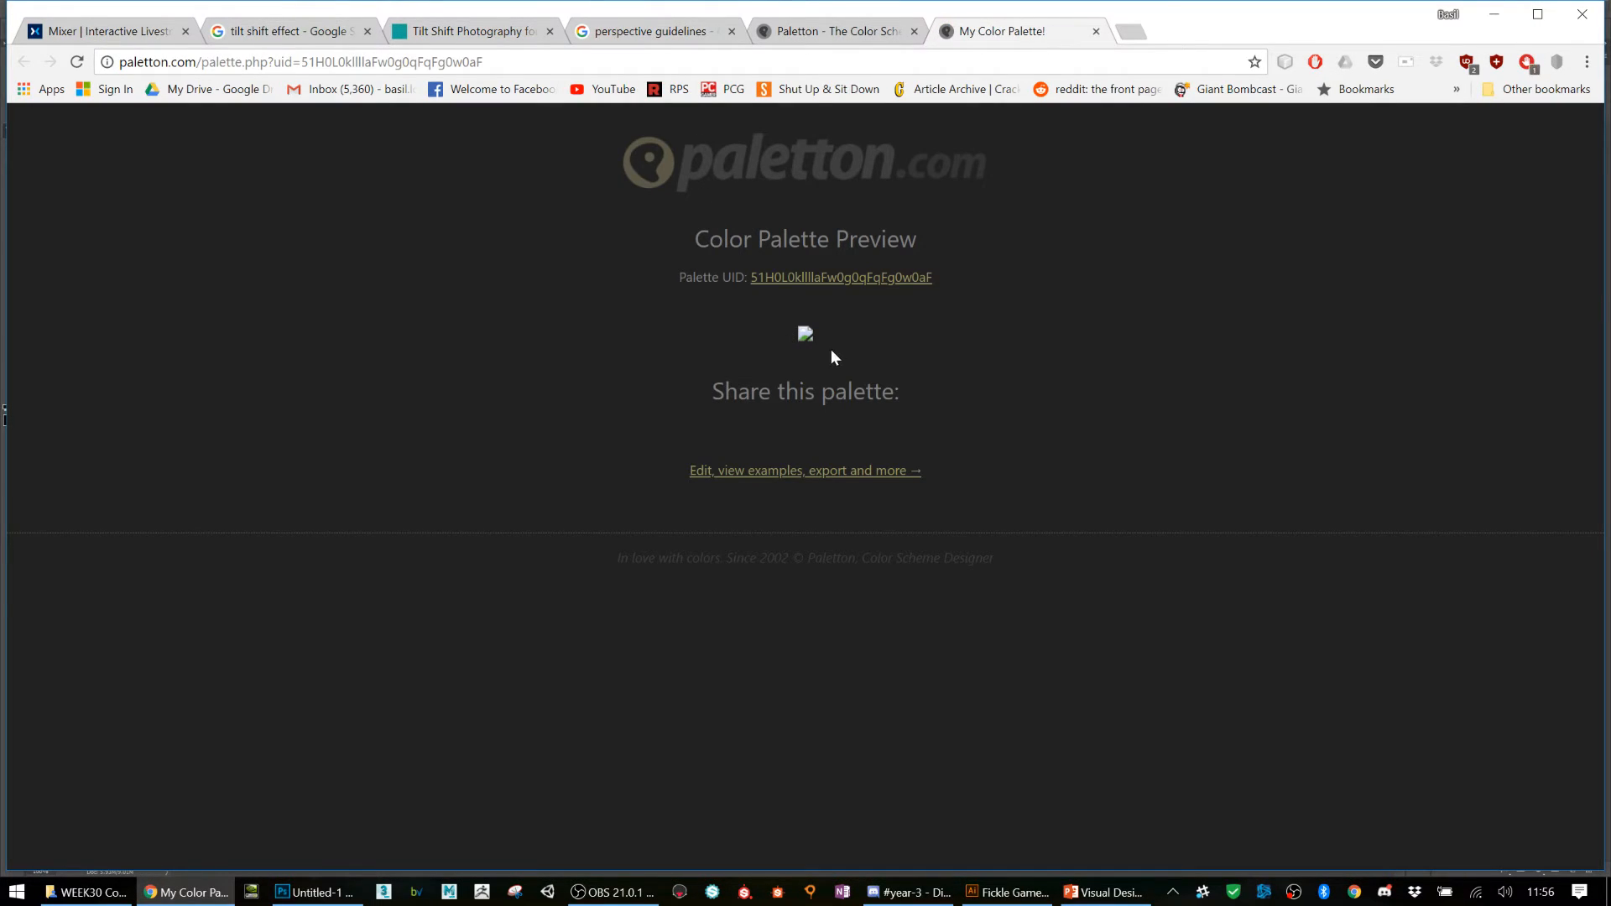
left_click(839, 31)
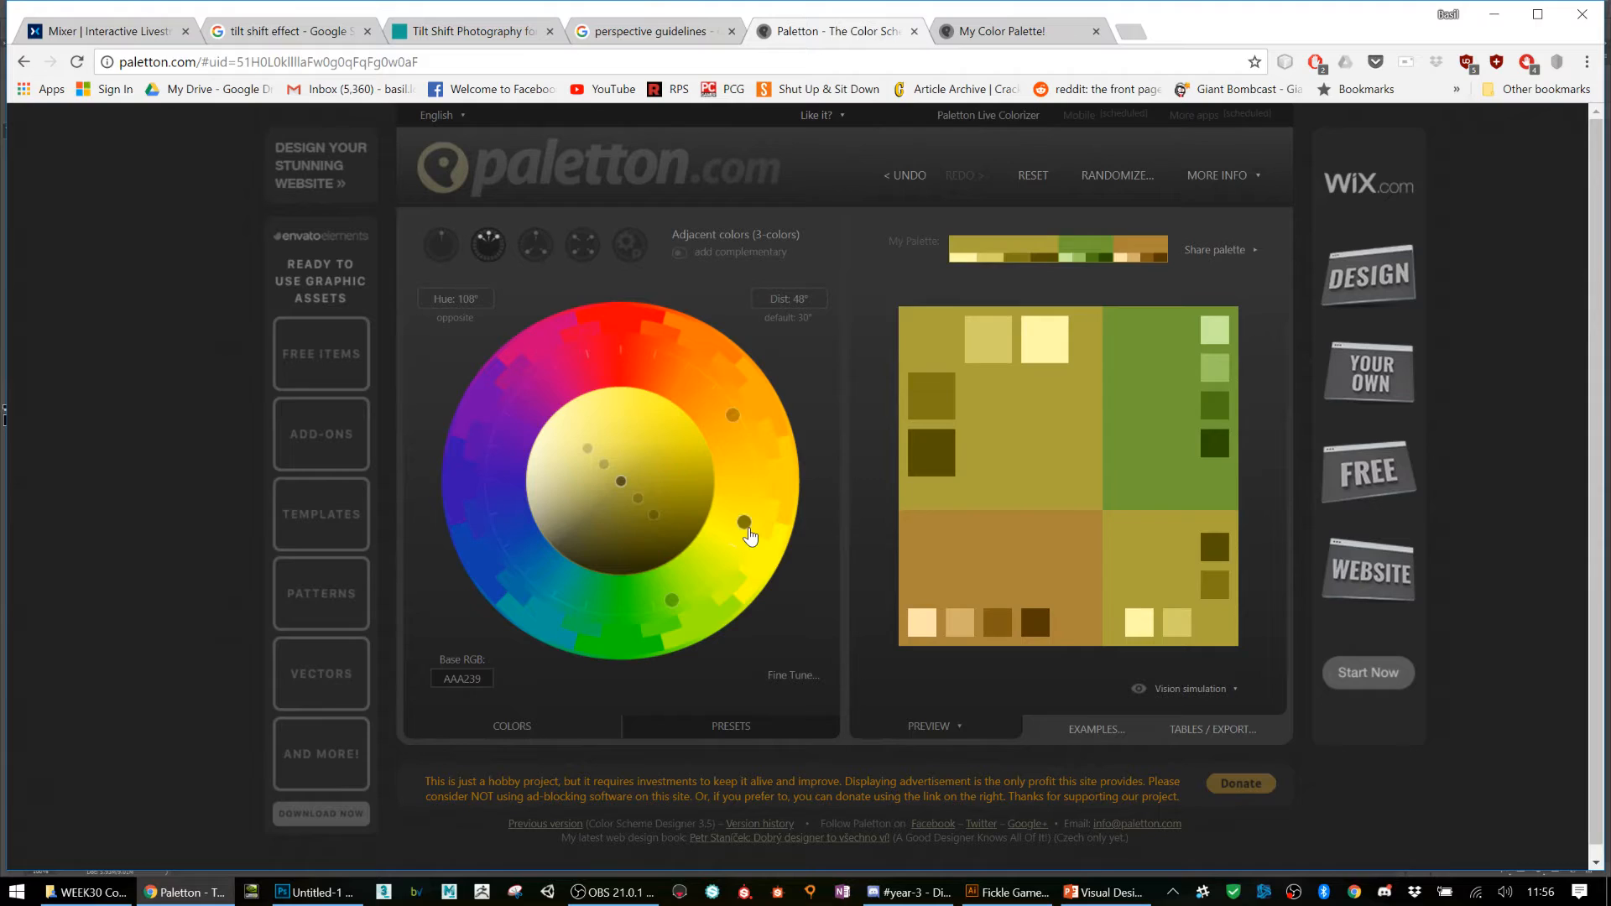
left_click_drag(745, 537, 720, 571)
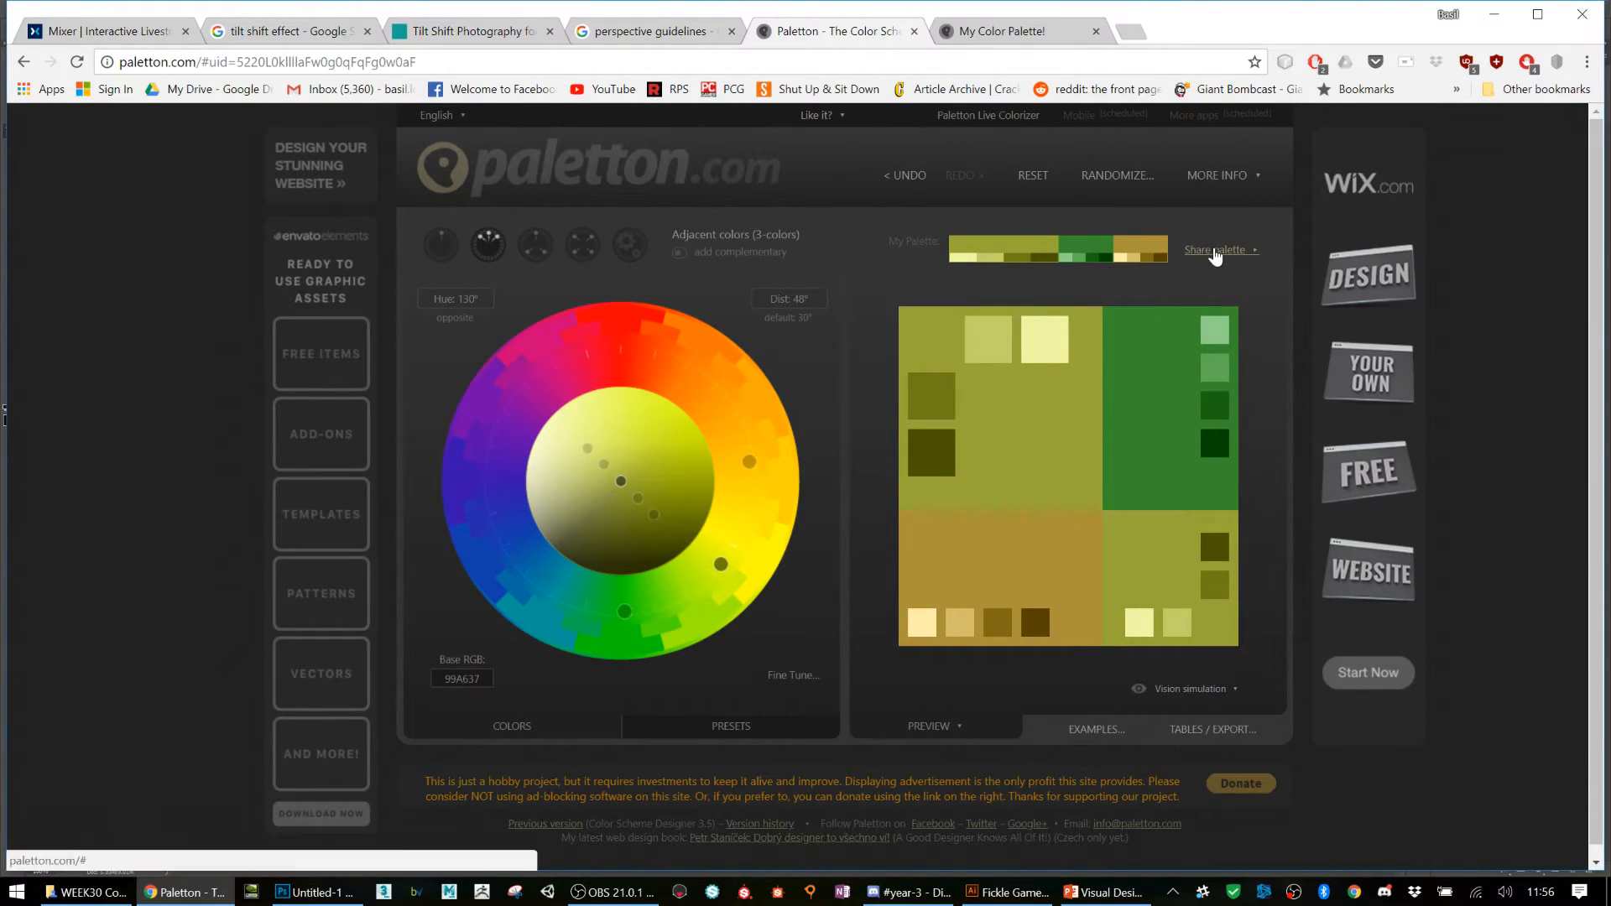
- Share the updated palette and open it from its Color Palette Preview page
left_click(1217, 250)
left_click(1278, 31)
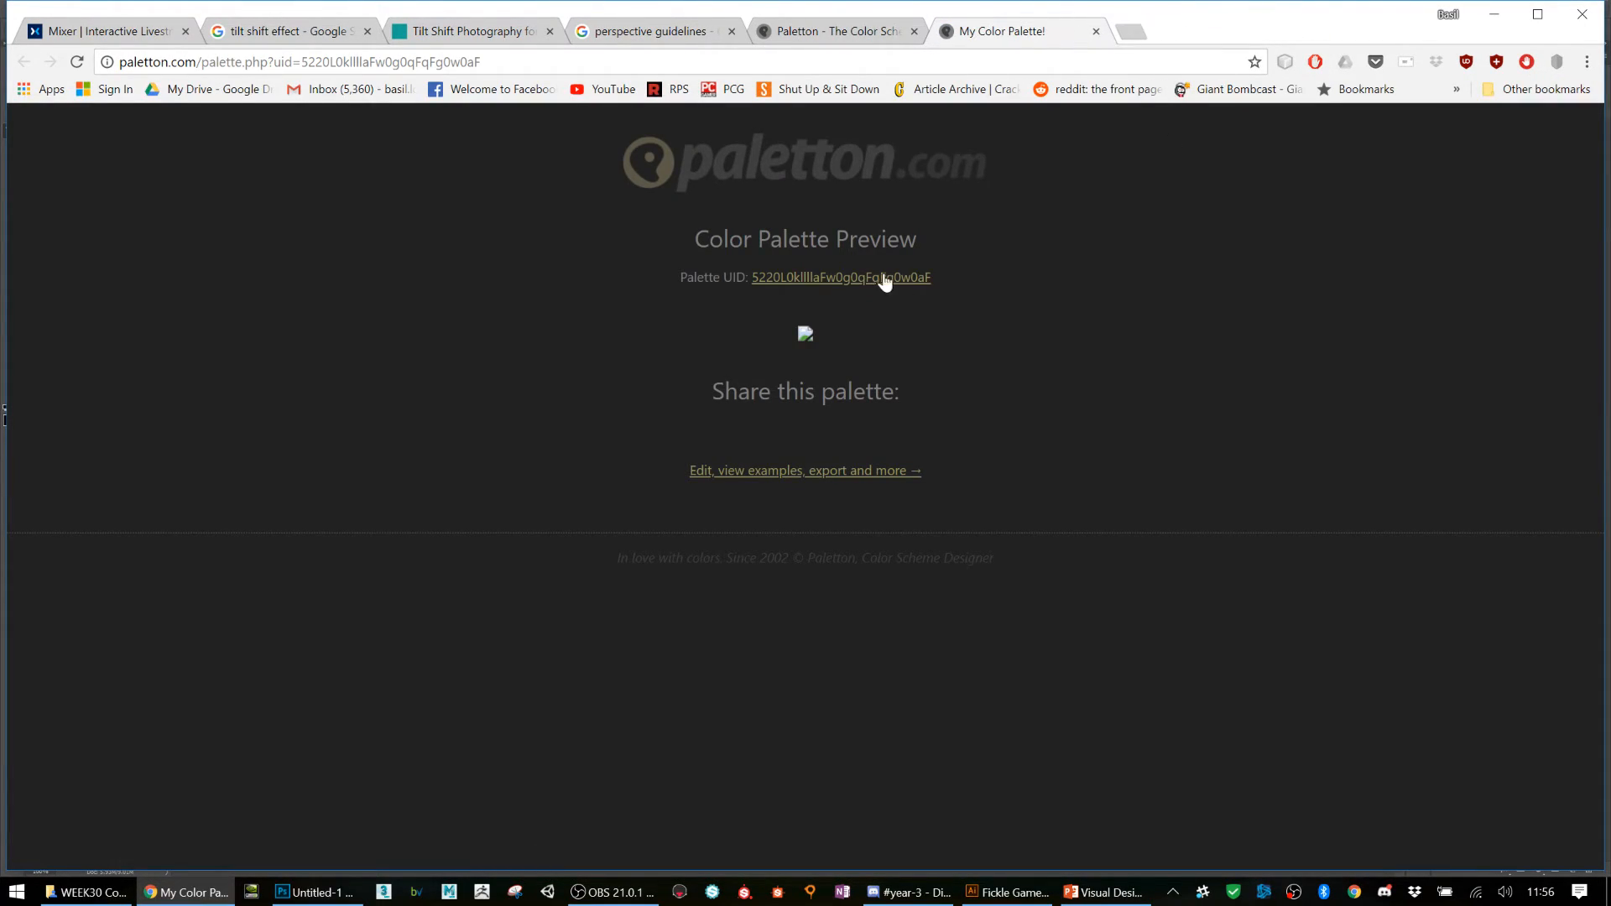
left_click(804, 337)
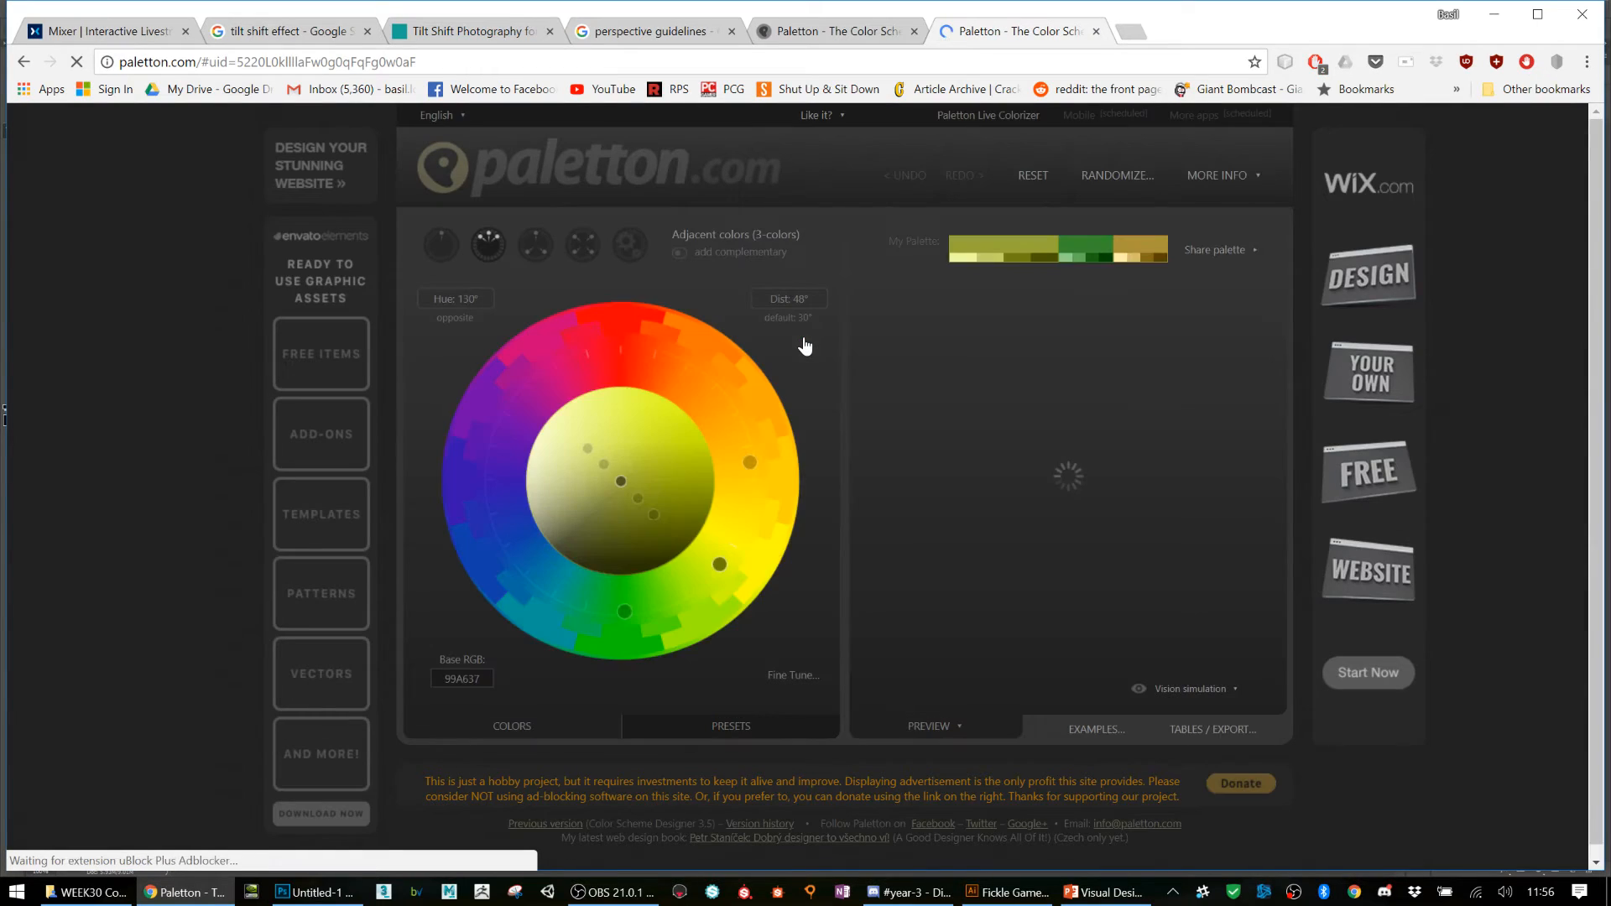
- Close the duplicate Paletton tab, then capture the square palette preview with the Snipping Tool and copy the snip
left_click(1096, 31)
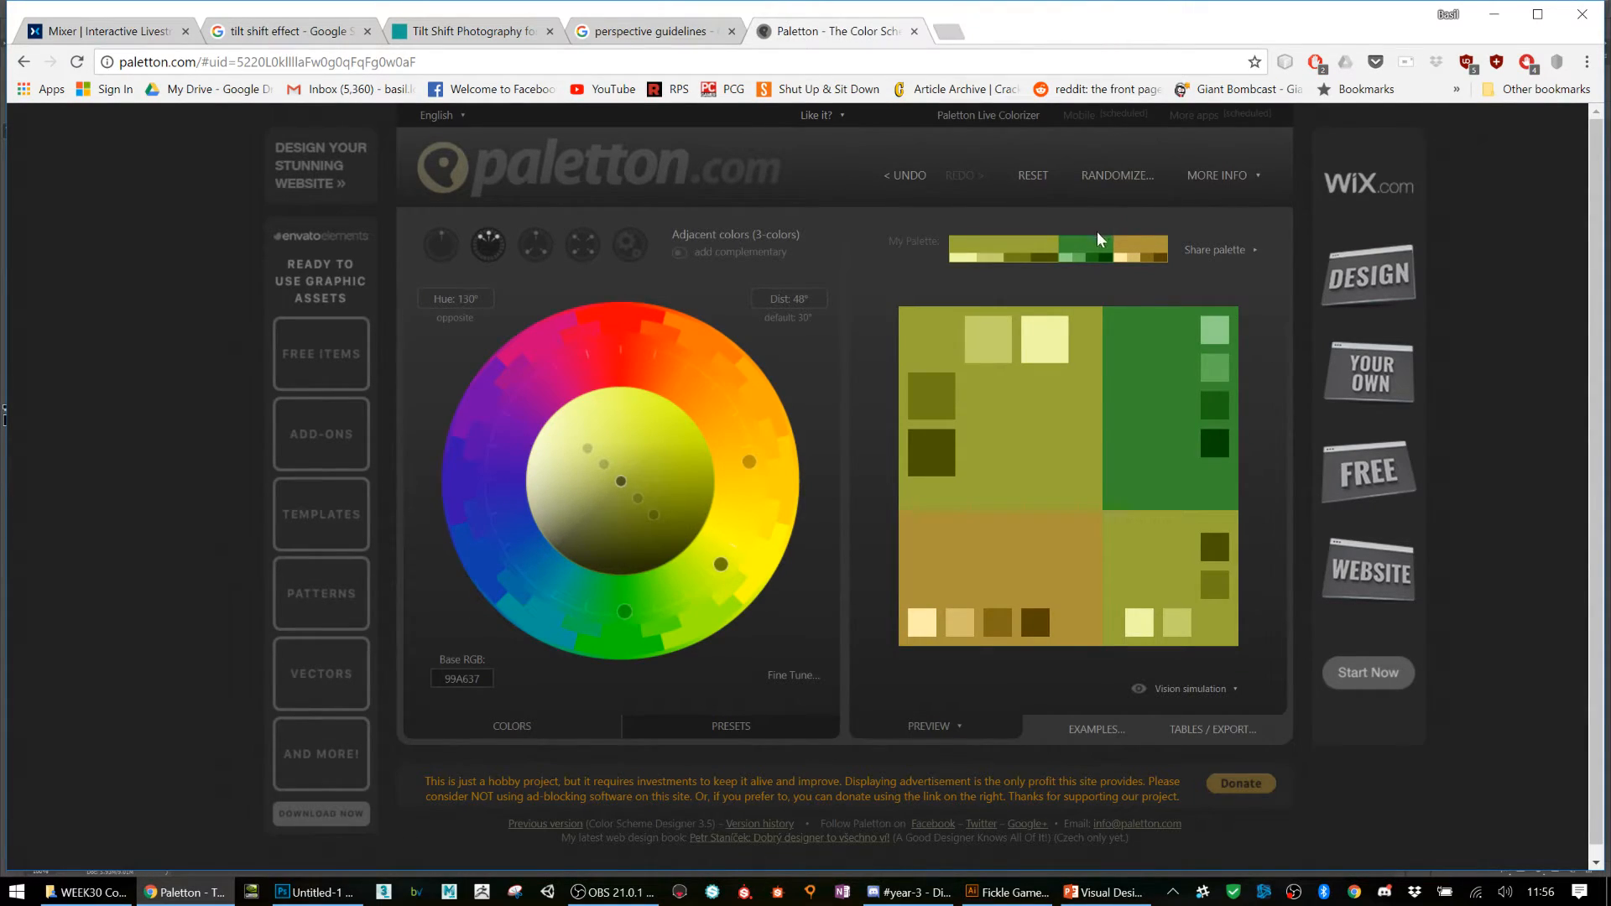
right_click(1092, 259)
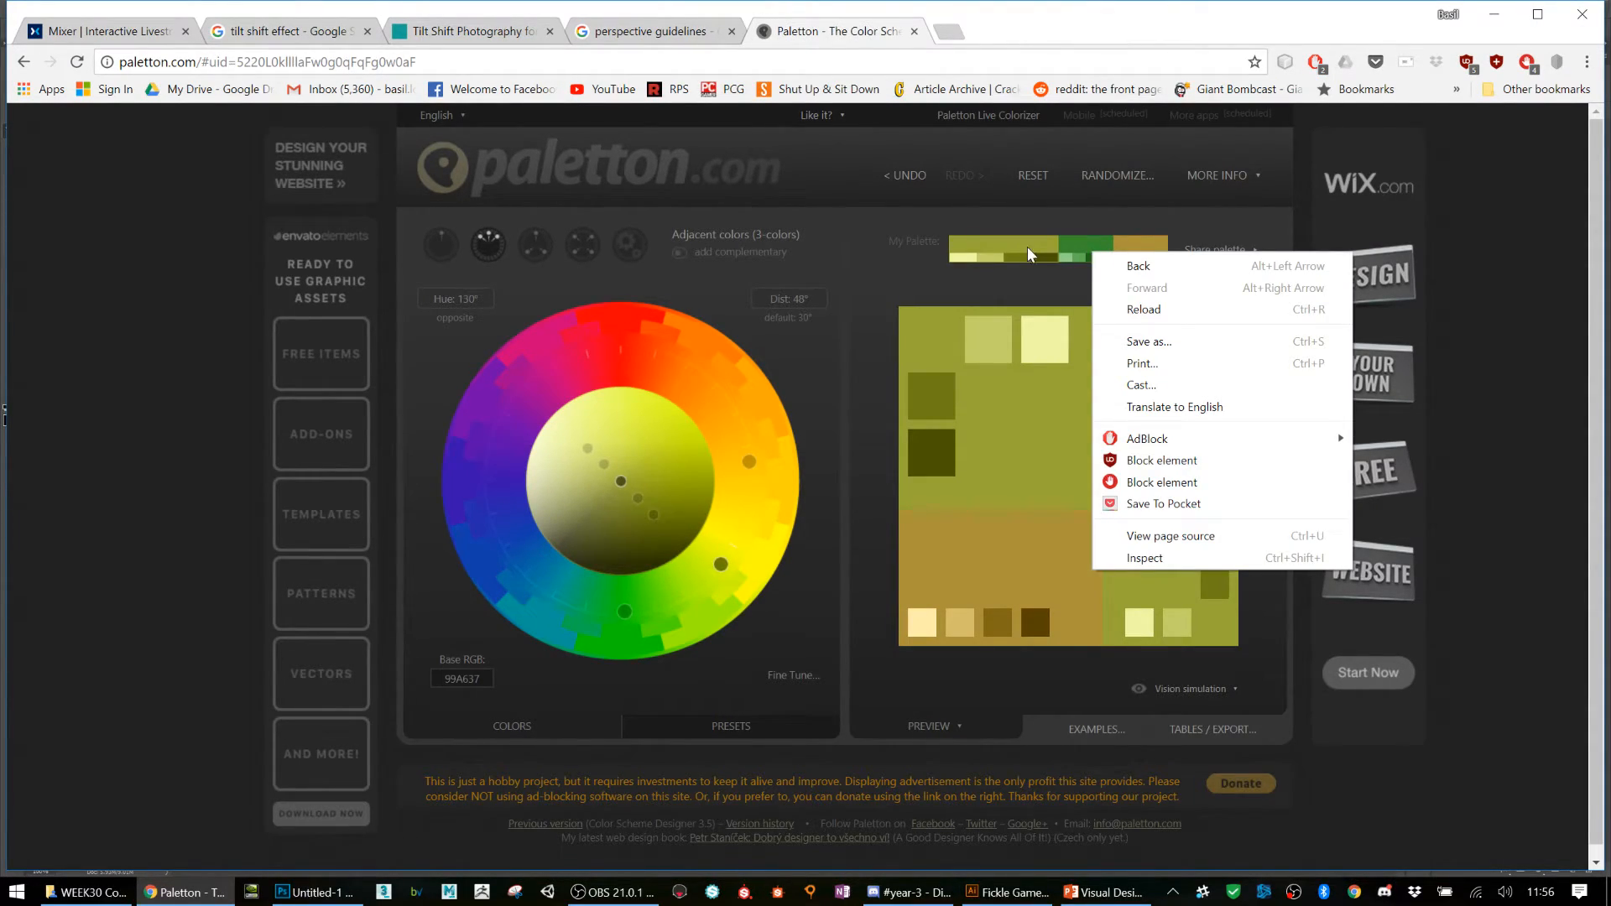
left_click(522, 894)
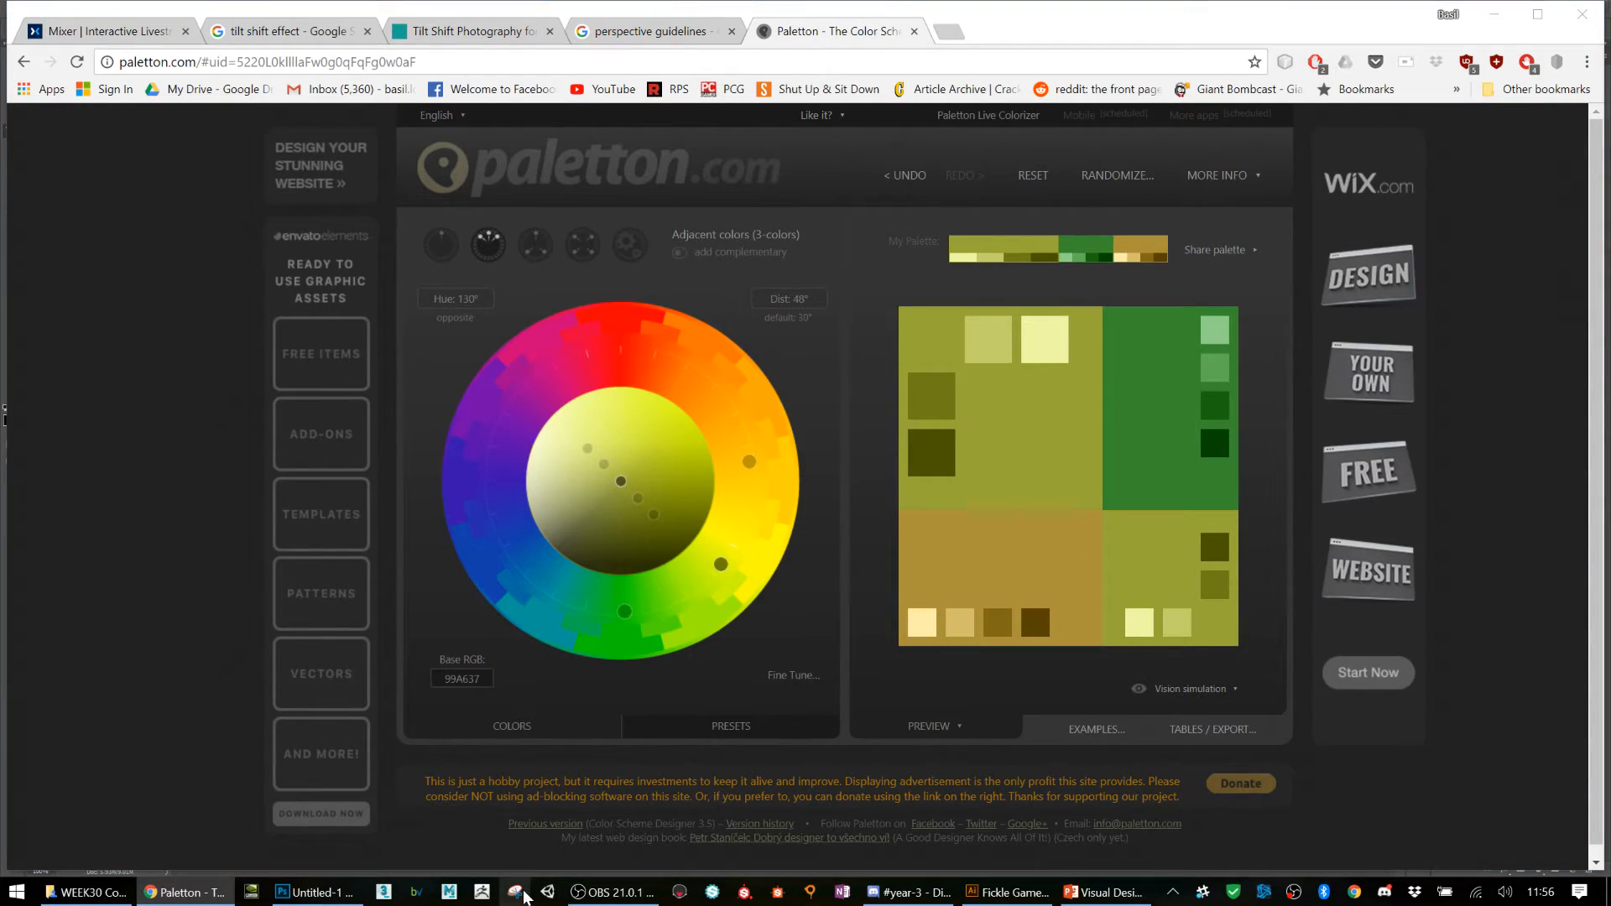
left_click(557, 166)
left_click_drag(898, 306, 1250, 648)
left_click_drag(1245, 651, 1246, 651)
right_click(904, 417)
left_click(955, 440)
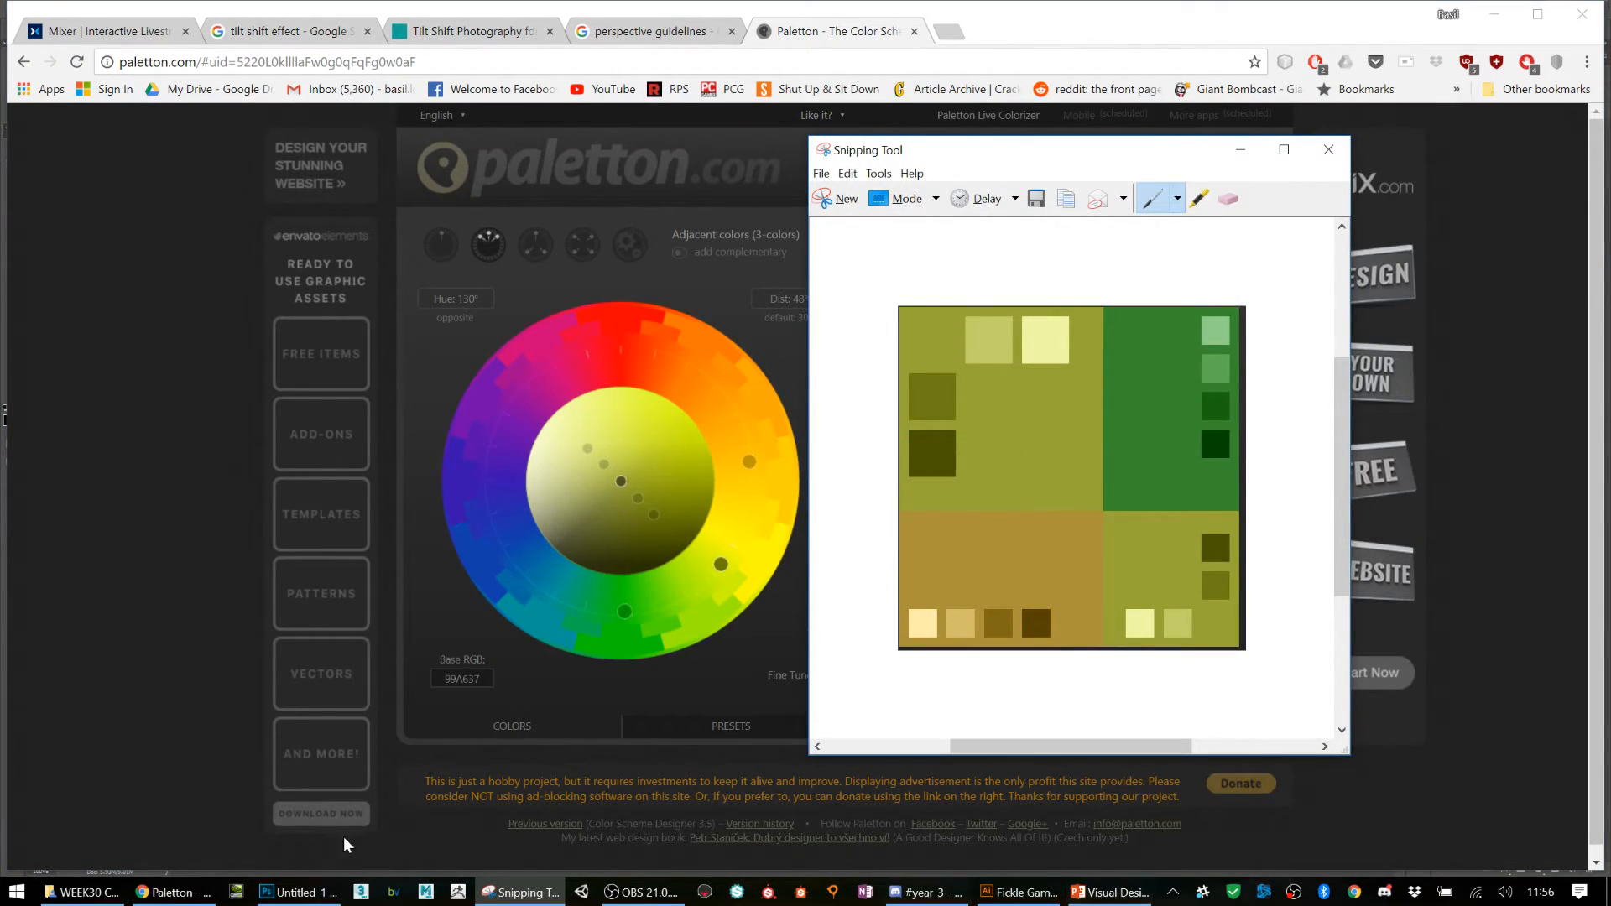
- Switch to Photoshop and paste the palette snip as a small swatch in the canvas's upper-left corner, on a layer above the grid
left_click(302, 892)
key("ctrl+v")
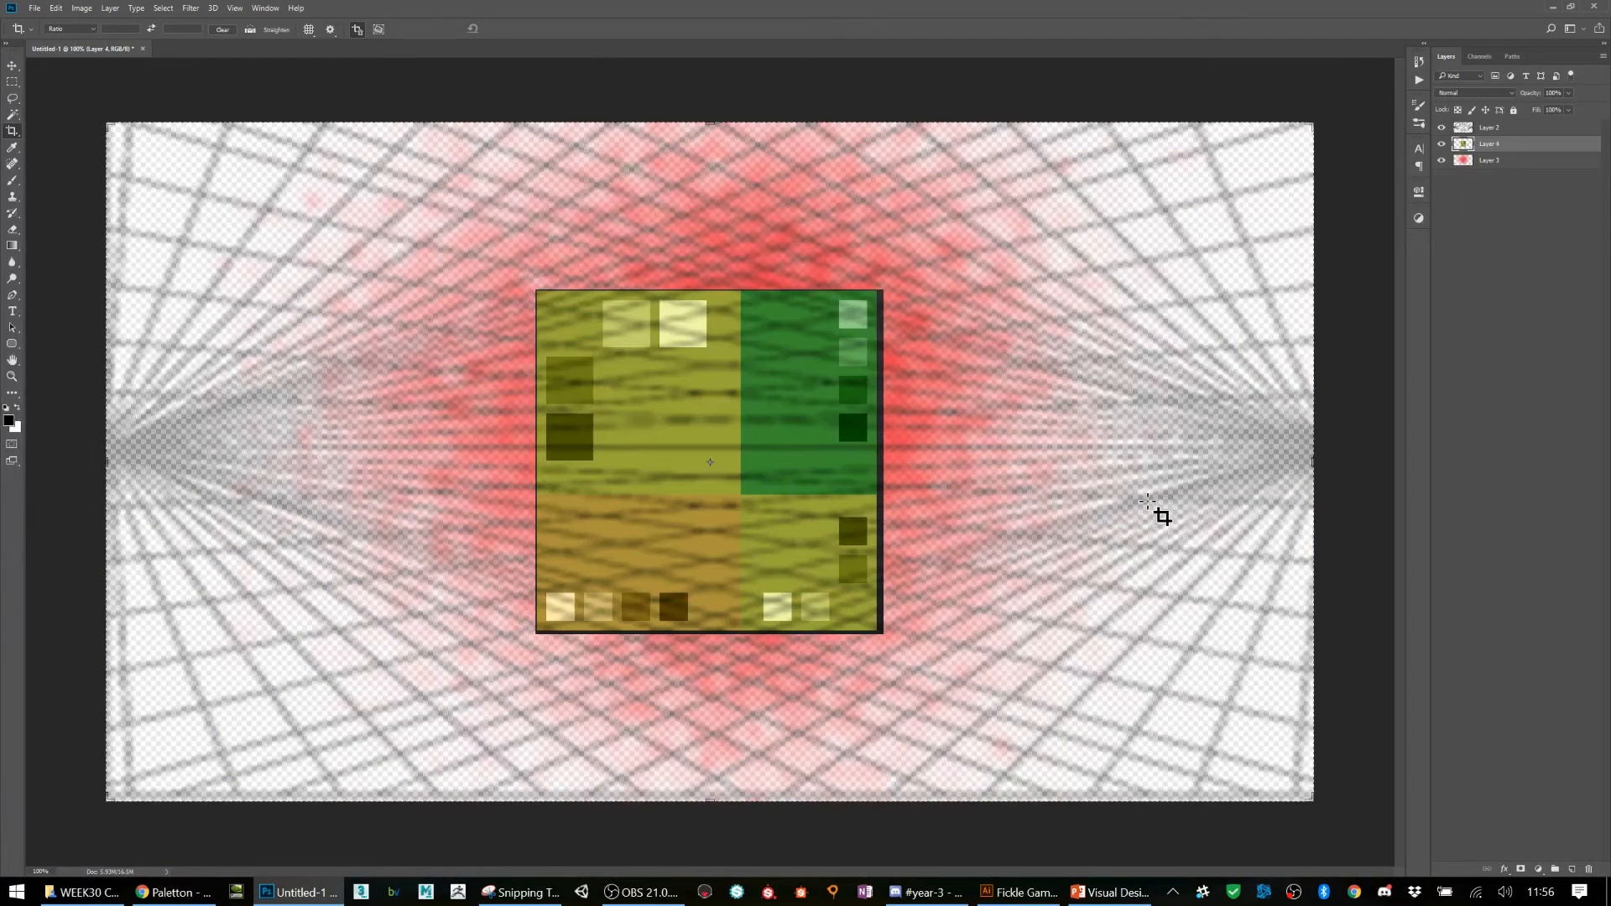
key("v")
key("ctrl+t")
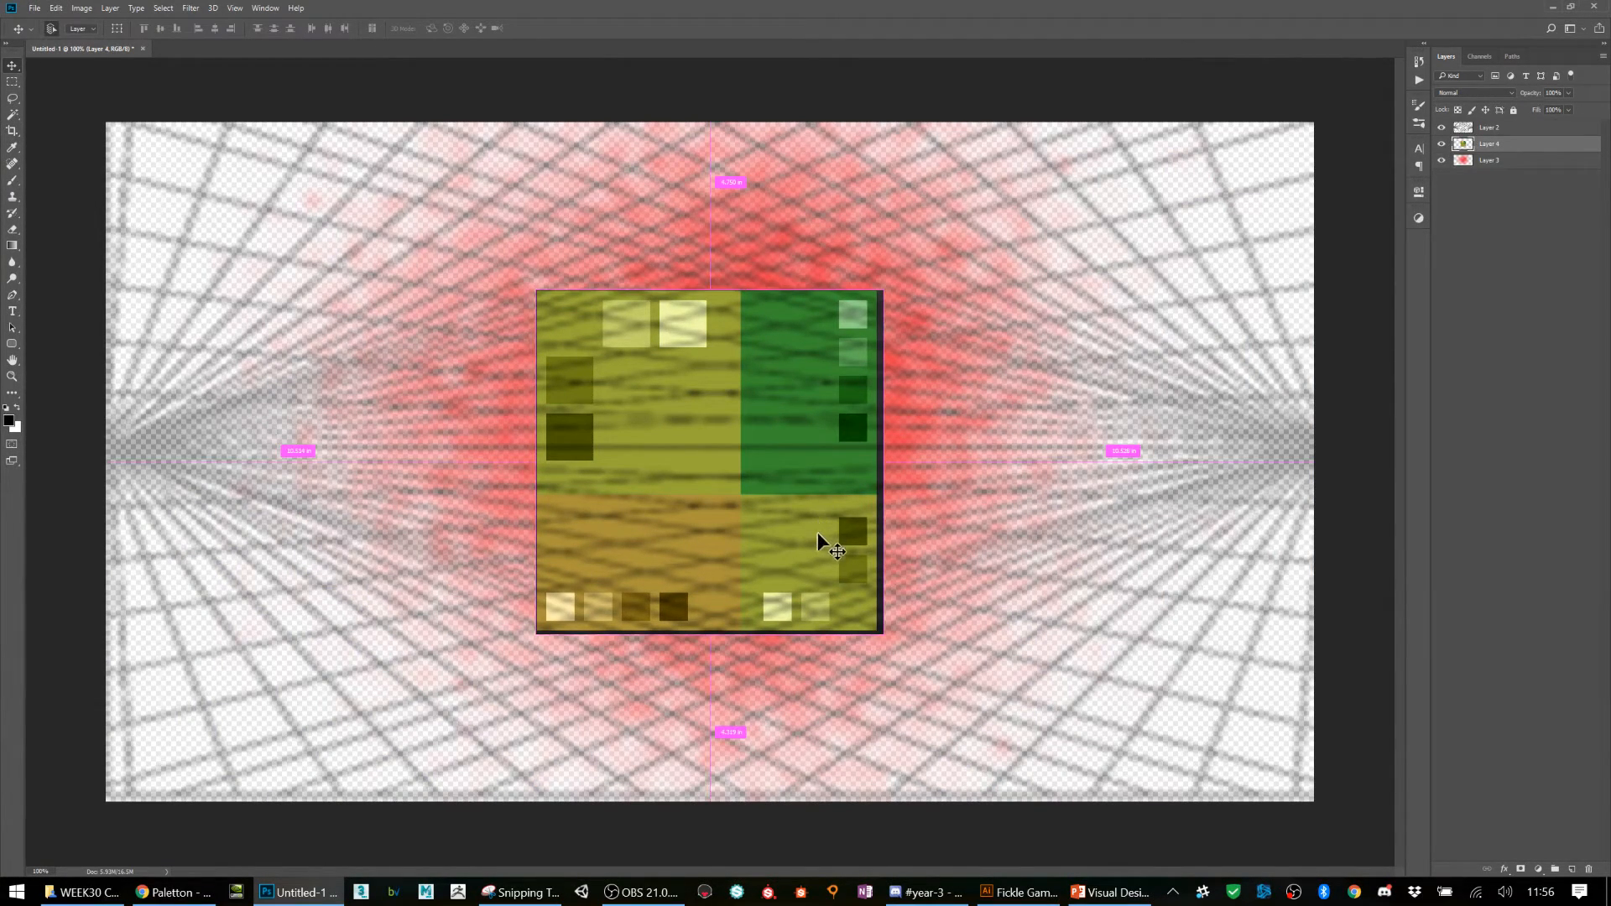
left_click_drag(884, 632, 182, 164)
key("Return")
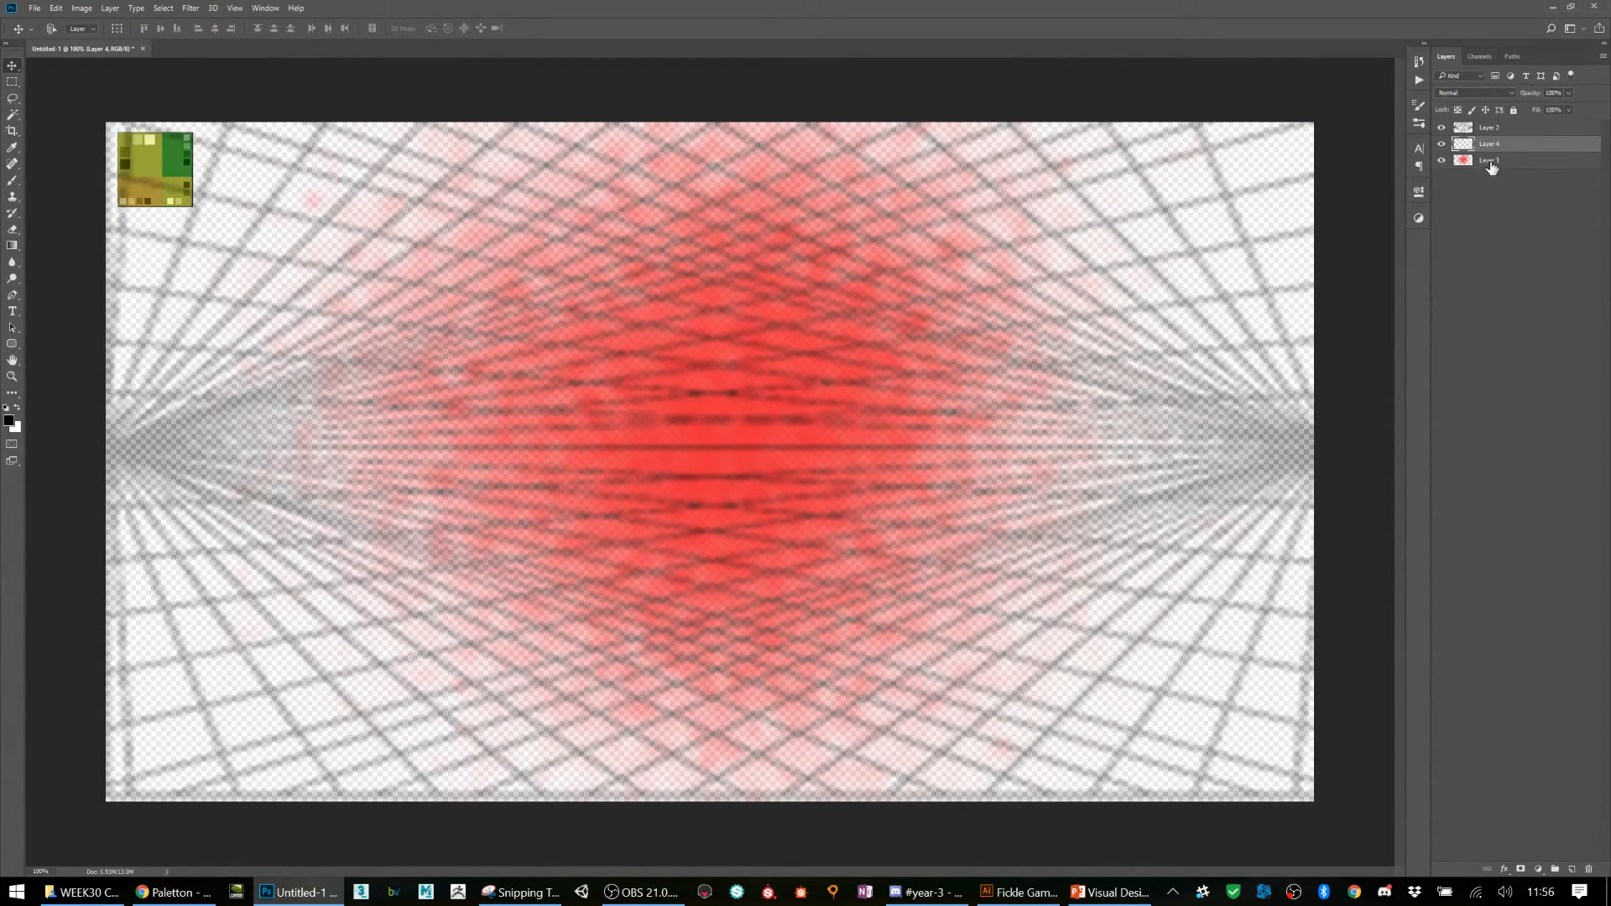
left_click_drag(1503, 149, 1506, 126)
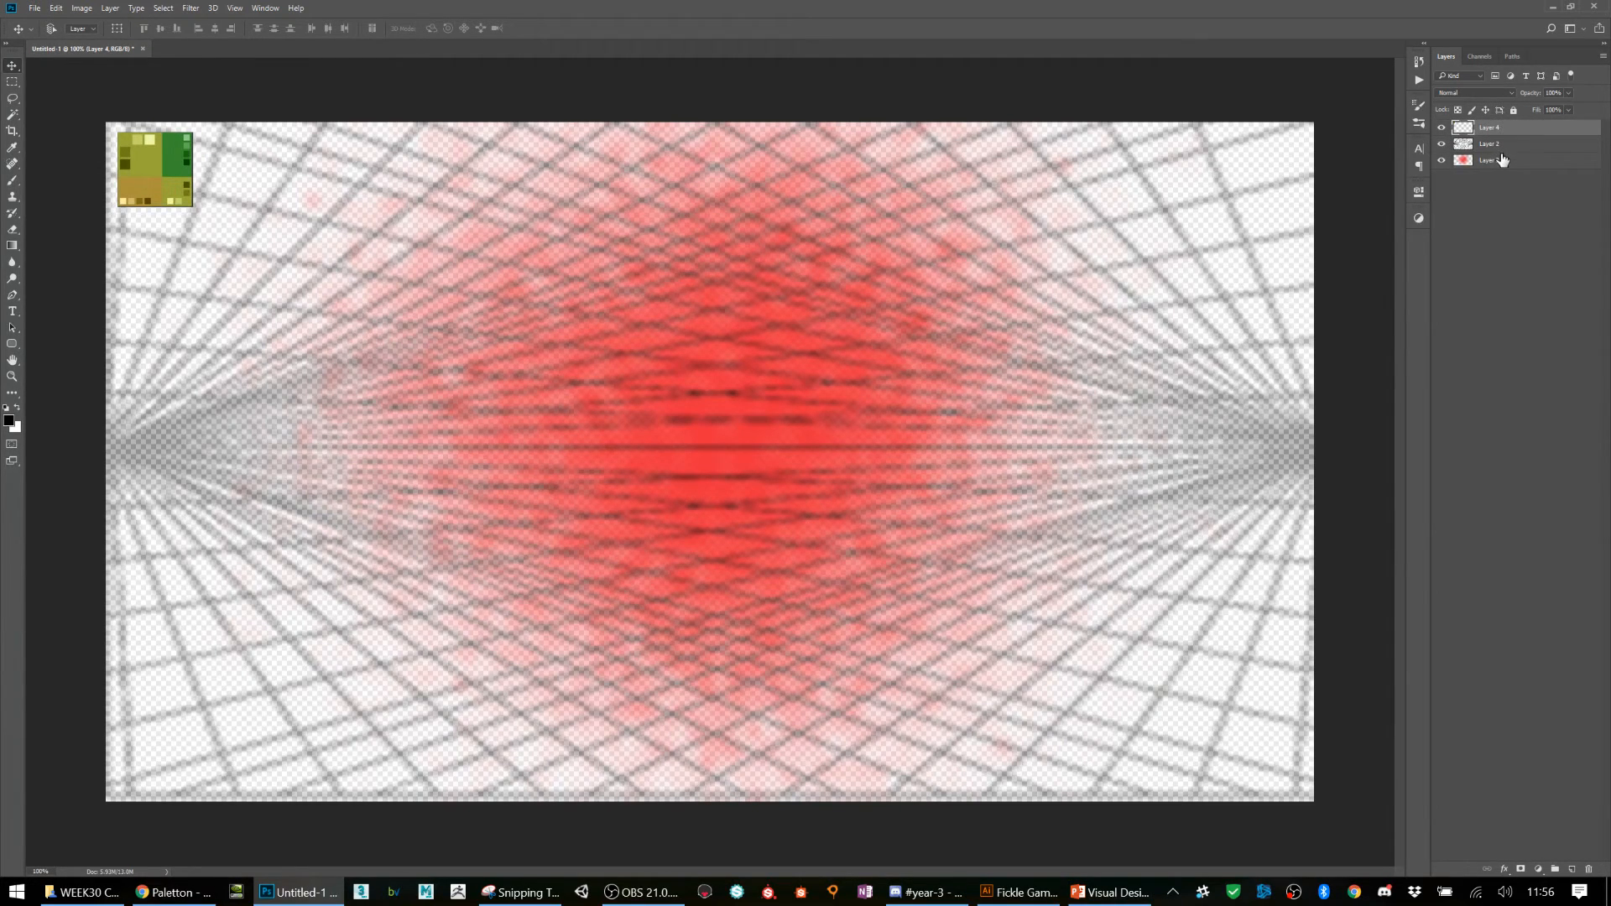
- Fill Layer 3 with a dark green sampled from the palette swatch and activate the Brush tool
left_click(1502, 159)
key("i")
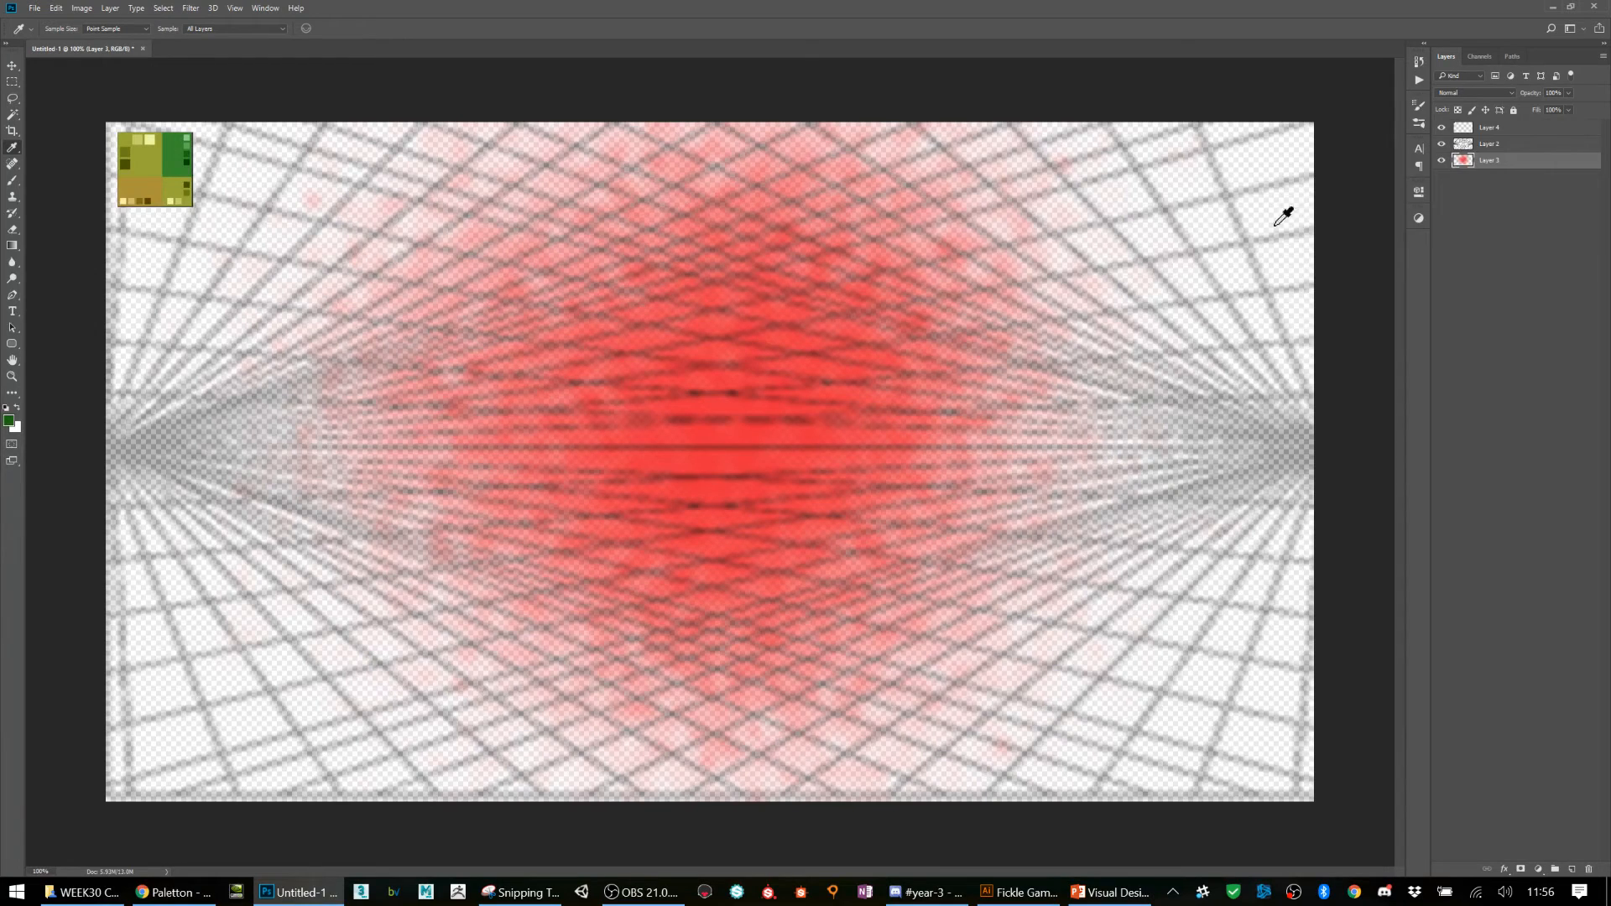
key("alt+BackSpace")
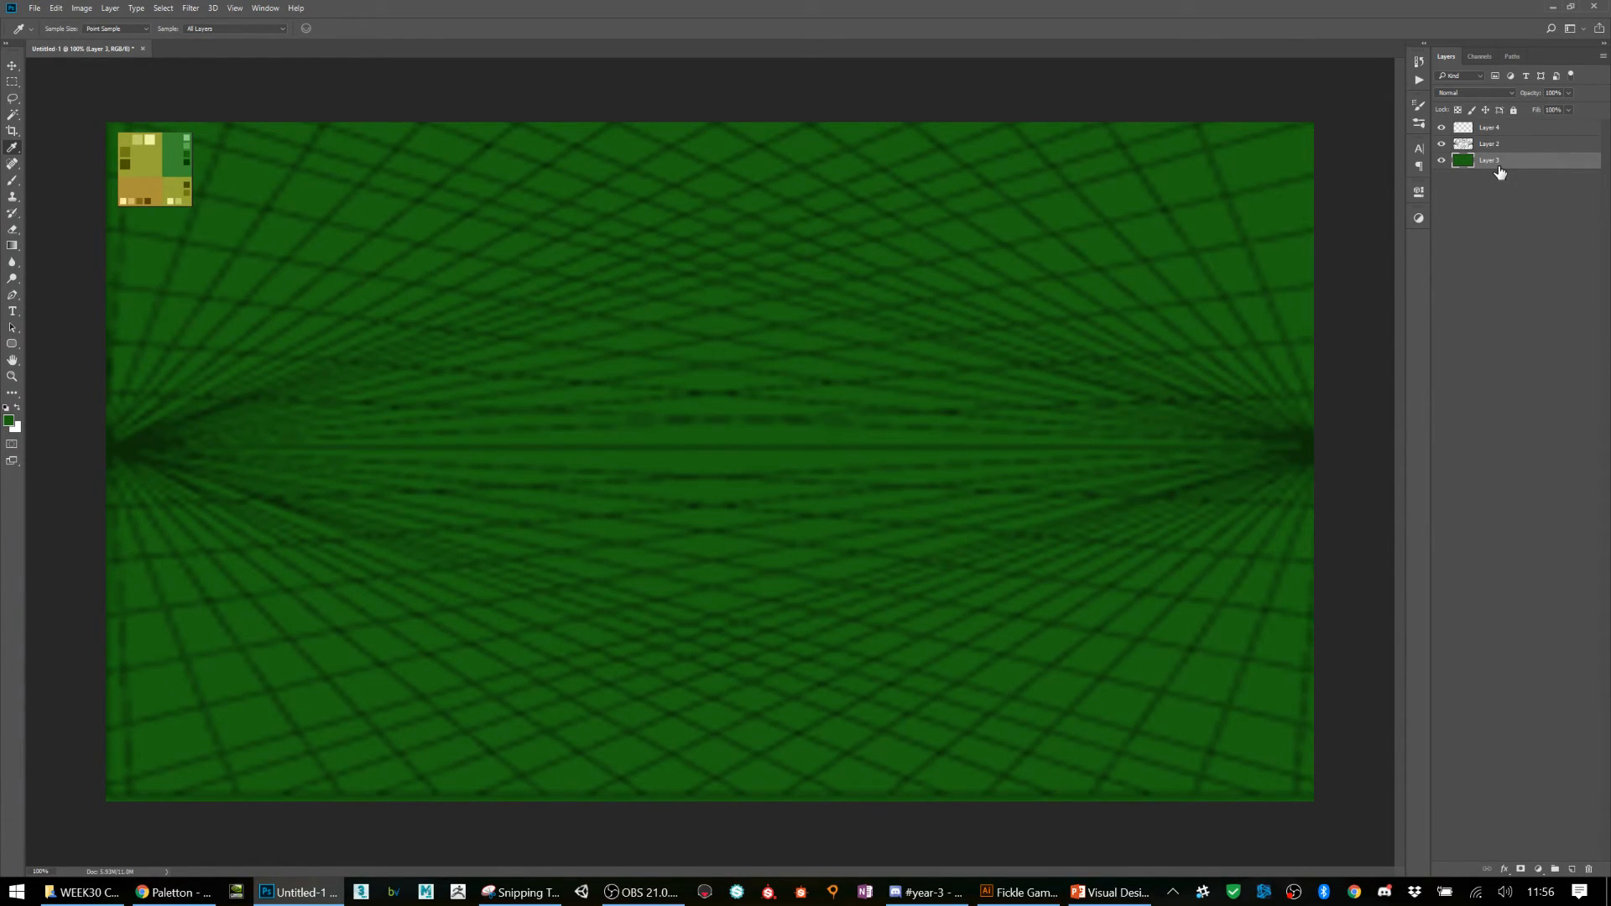
key("b")
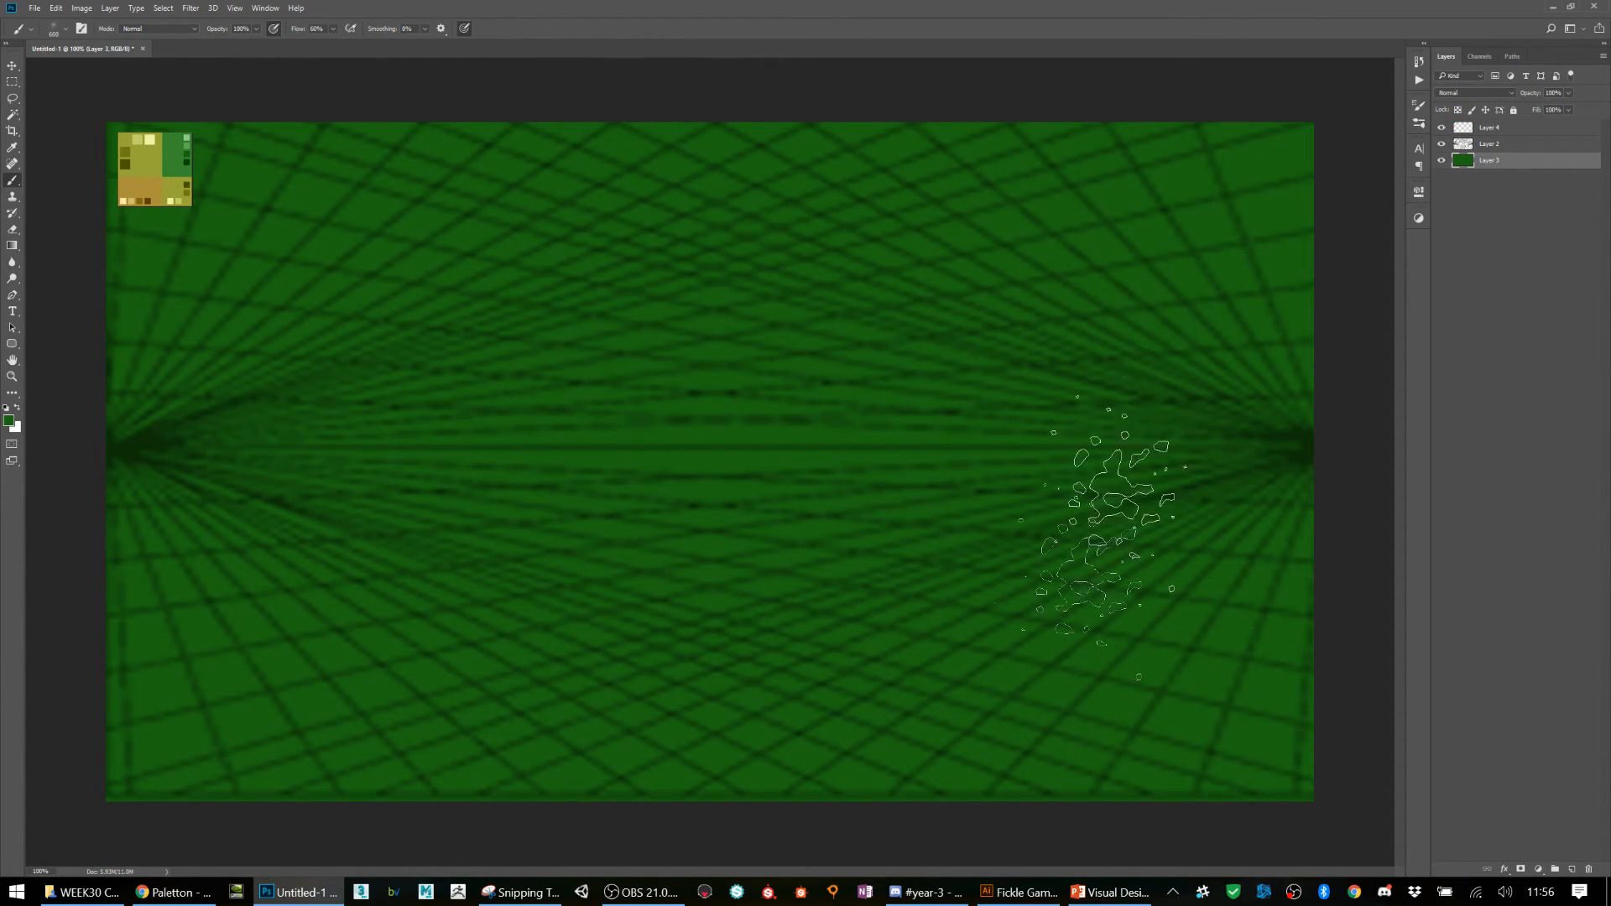
- Switch to Chrome and search Google for "photoshop concept art brushes" in a new tab
left_click(146, 895)
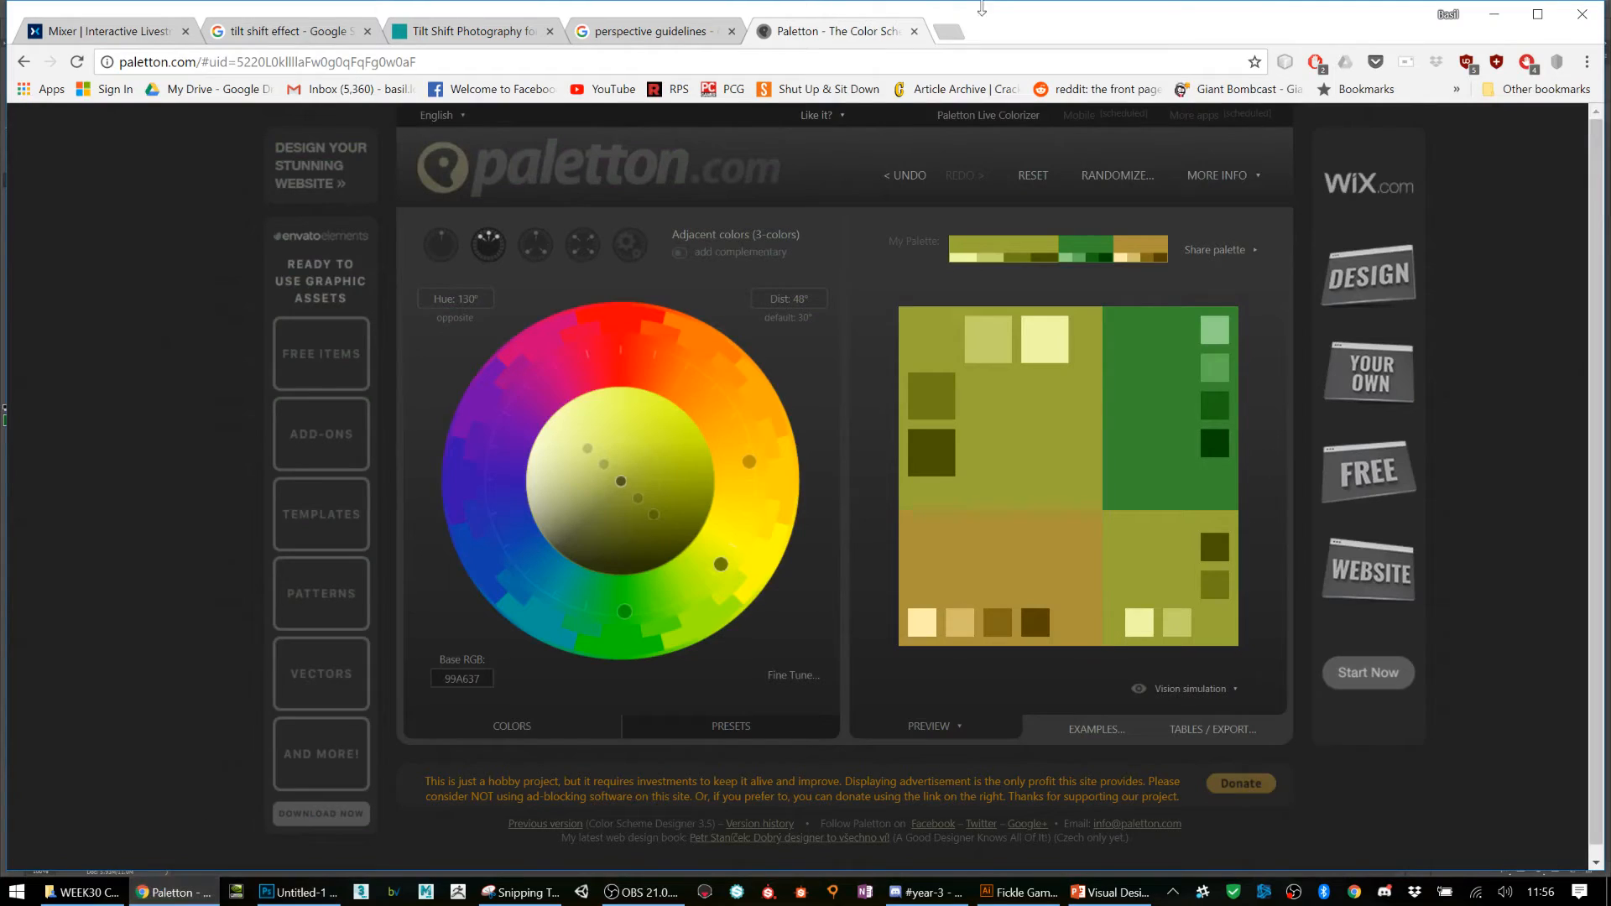
left_click(957, 42)
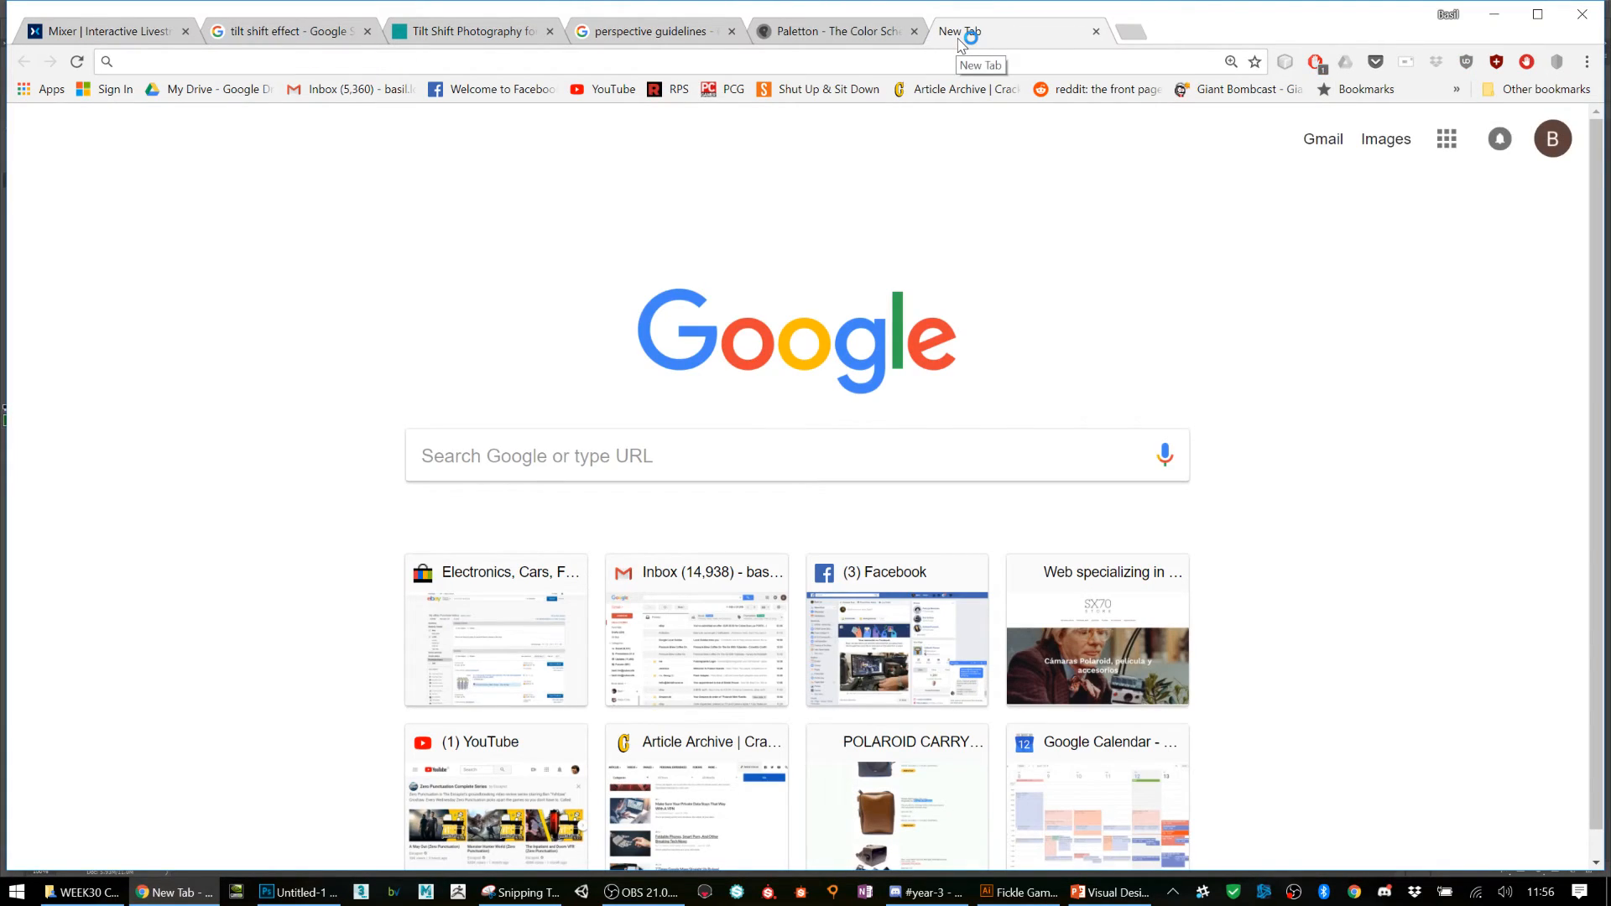
type("photoshop conp")
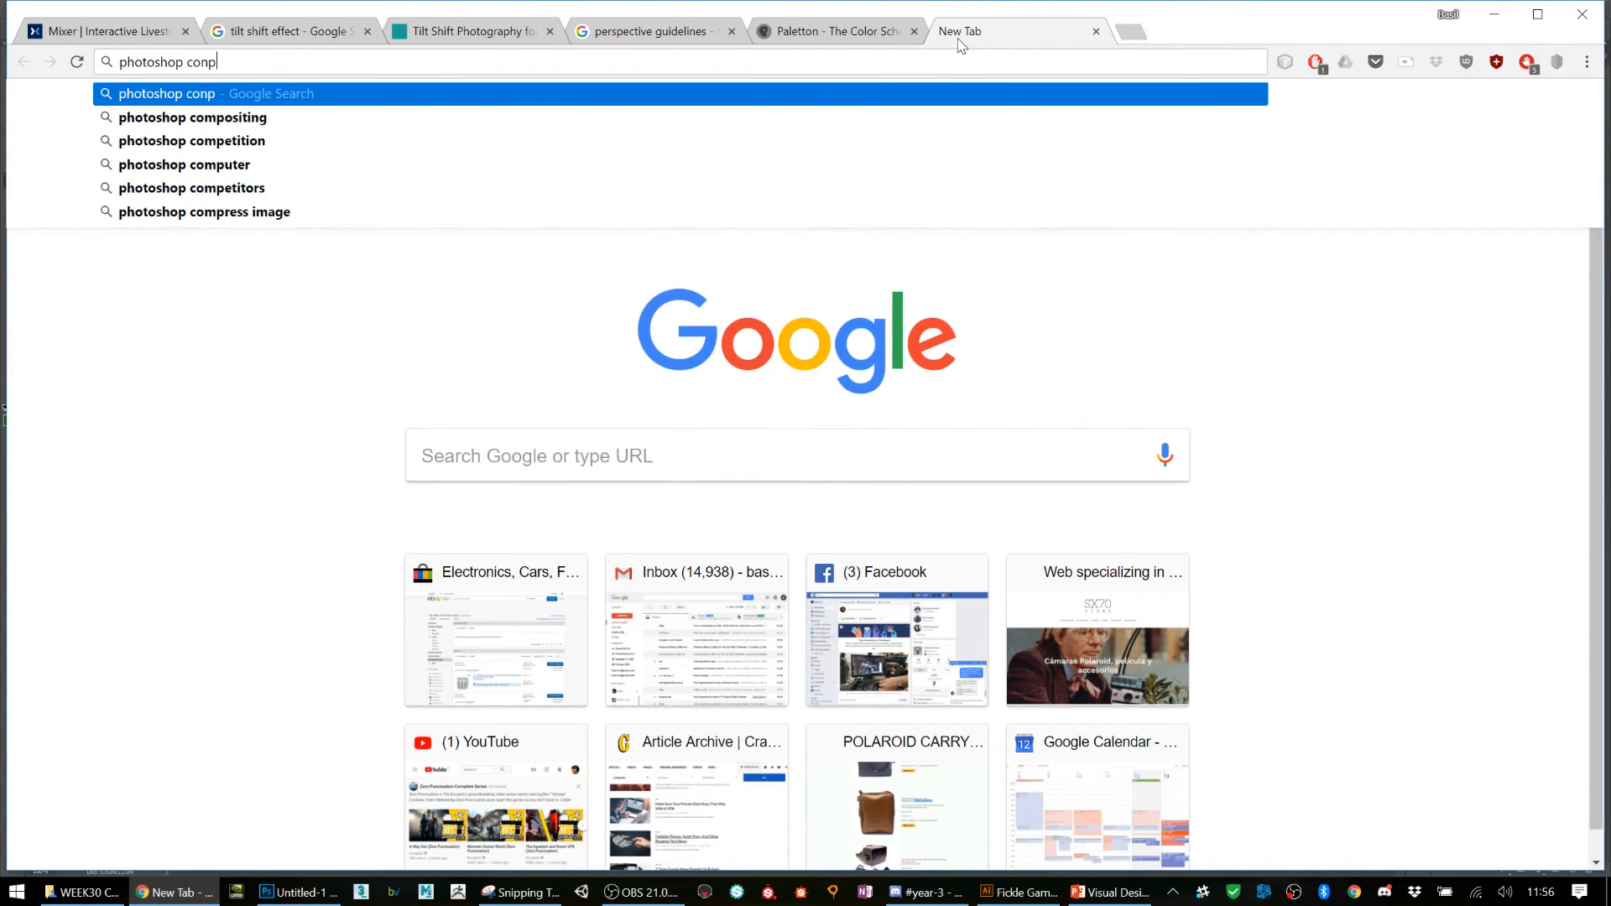
key("BackSpace")
type("cept")
key("Return")
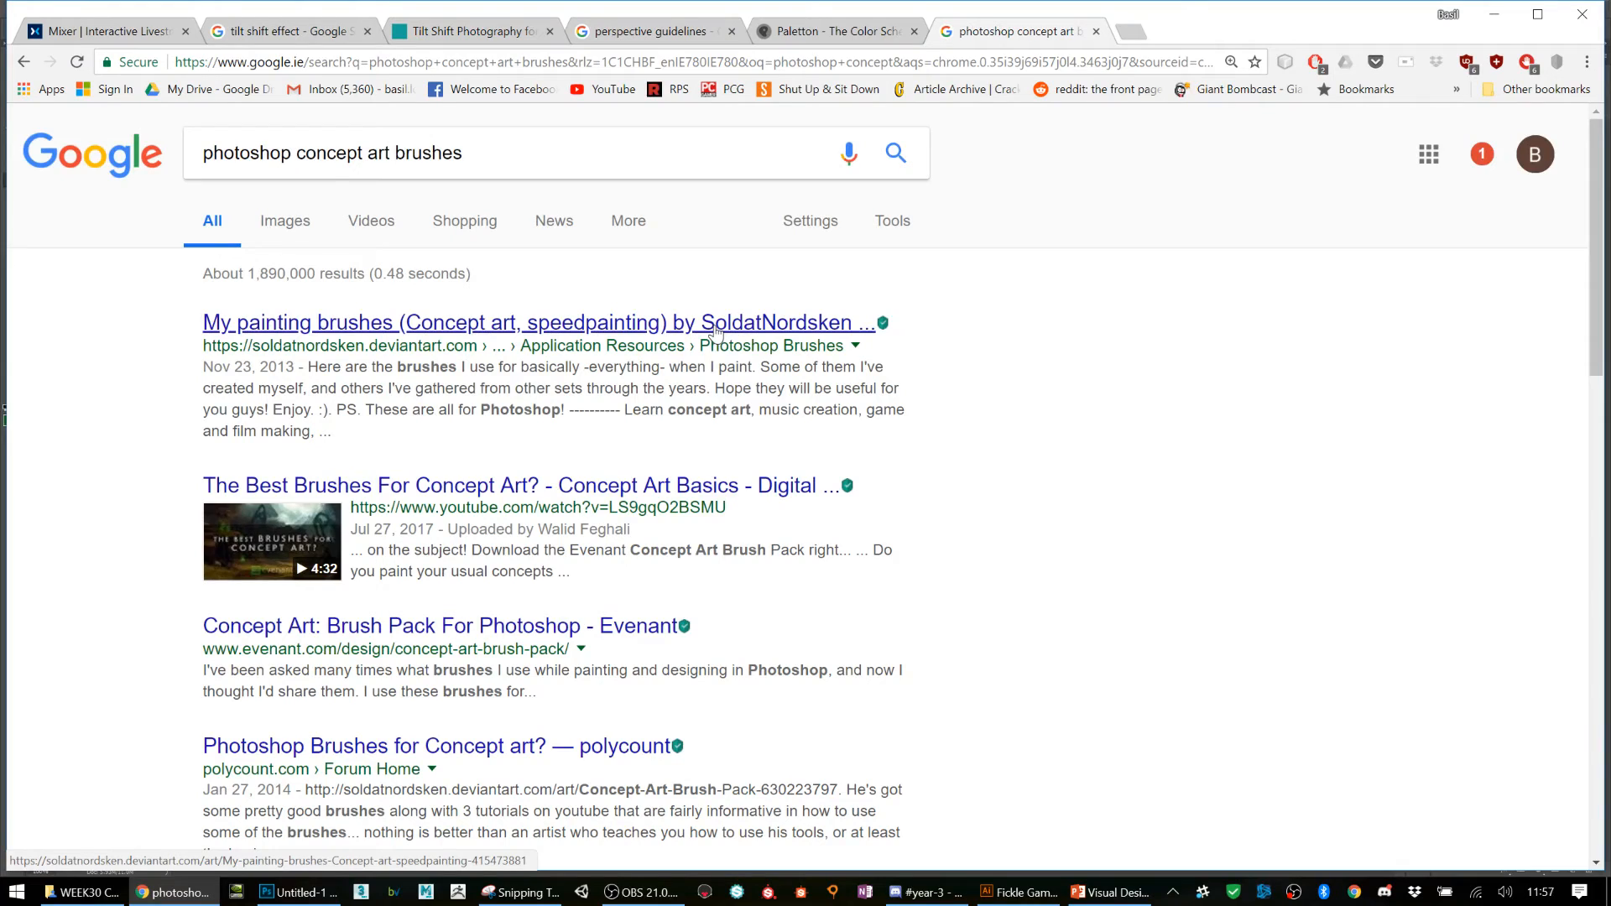
- Look over the DeviantArt page "My painting brushes (Concept art, speedpainting)" and its download link, and return to Photoshop
left_click(616, 336)
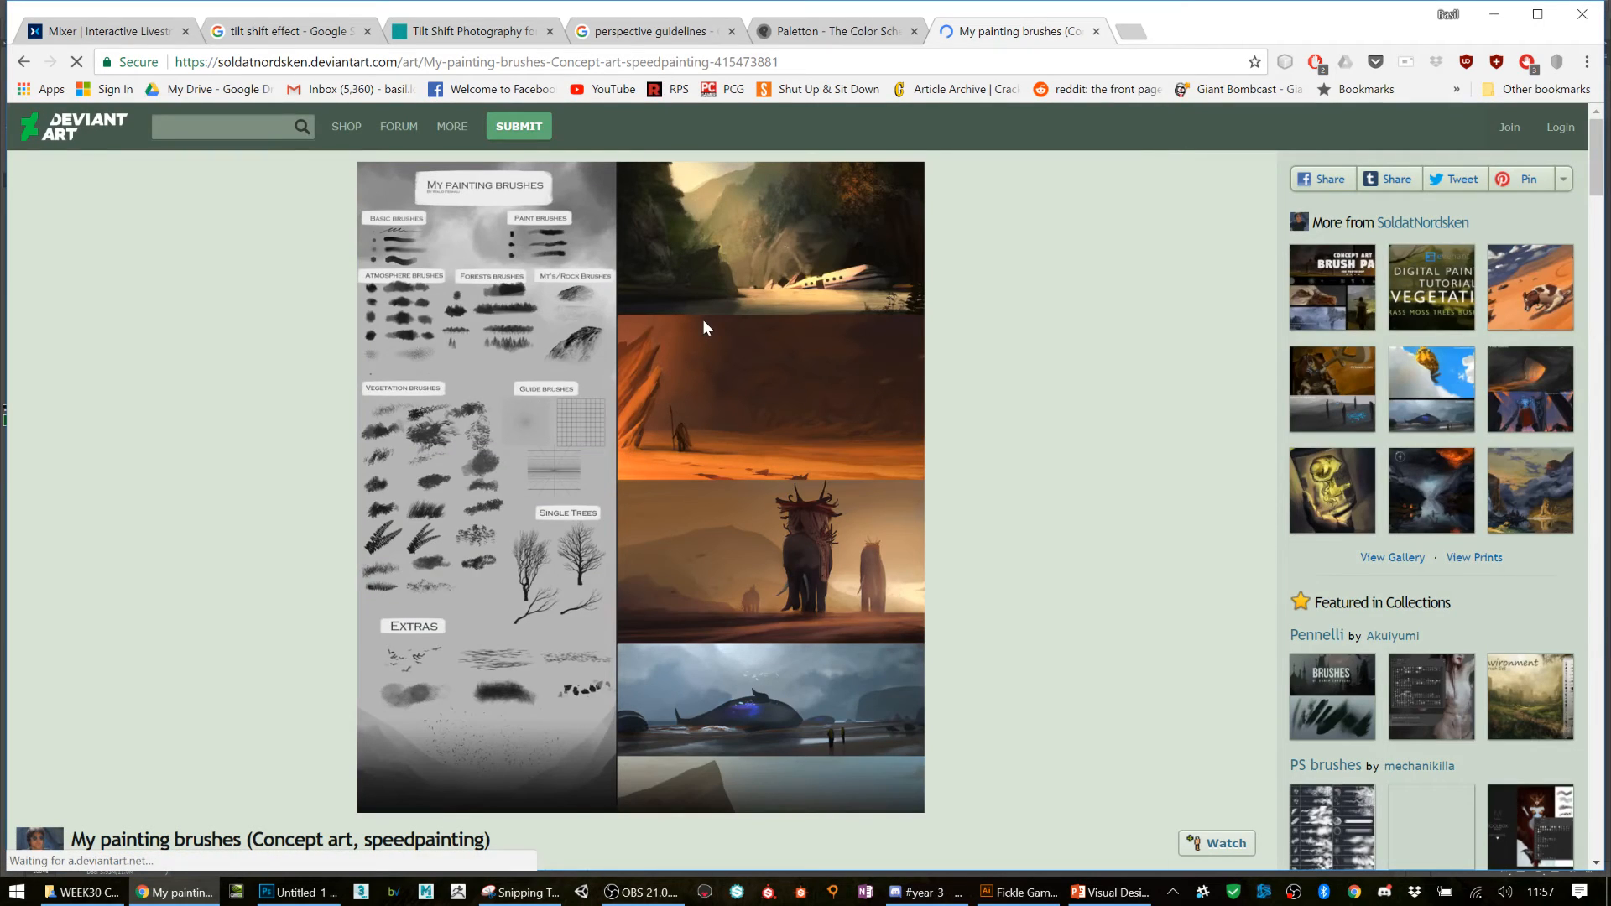
scroll(703, 327, "down", 3)
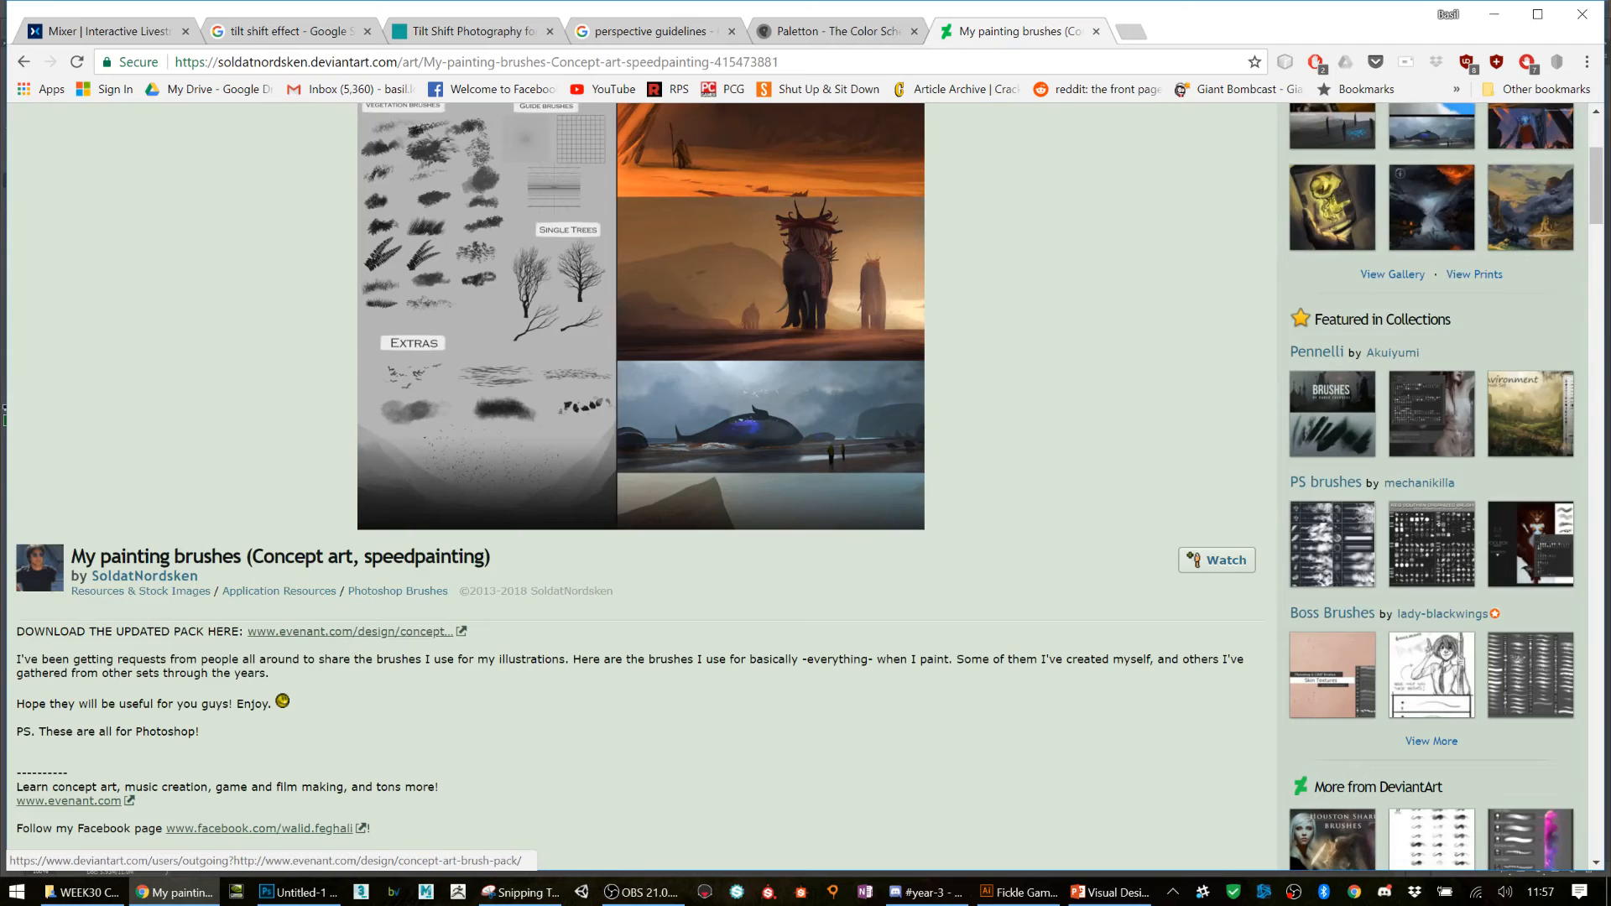
left_click(1495, 15)
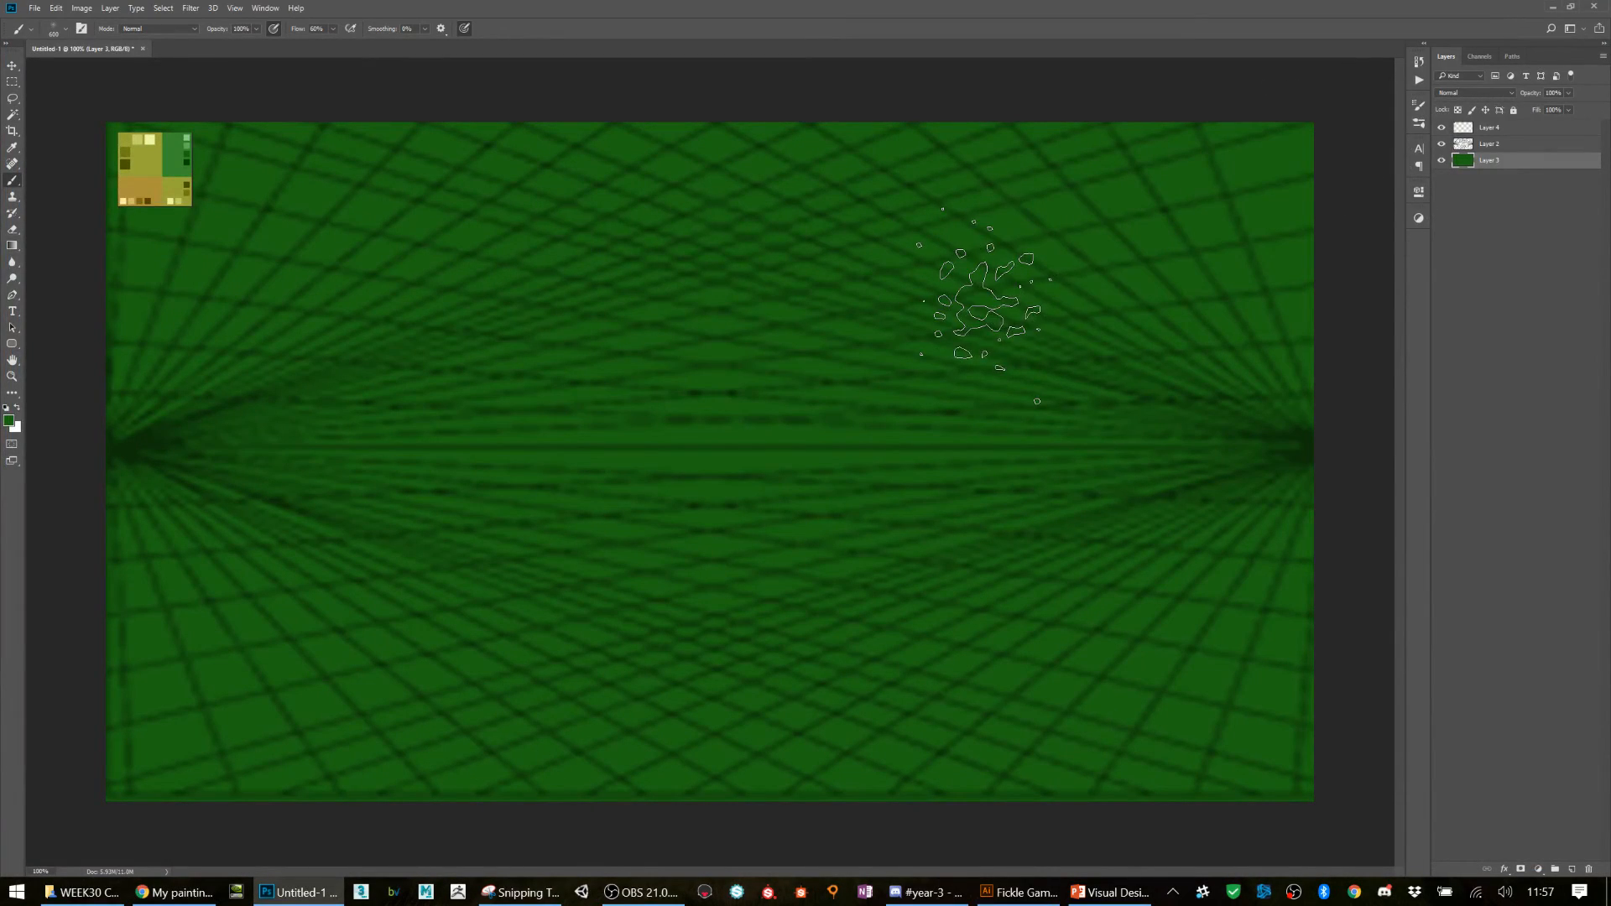
- Check the brush preset options for importing and getting more brushes
right_click(988, 304)
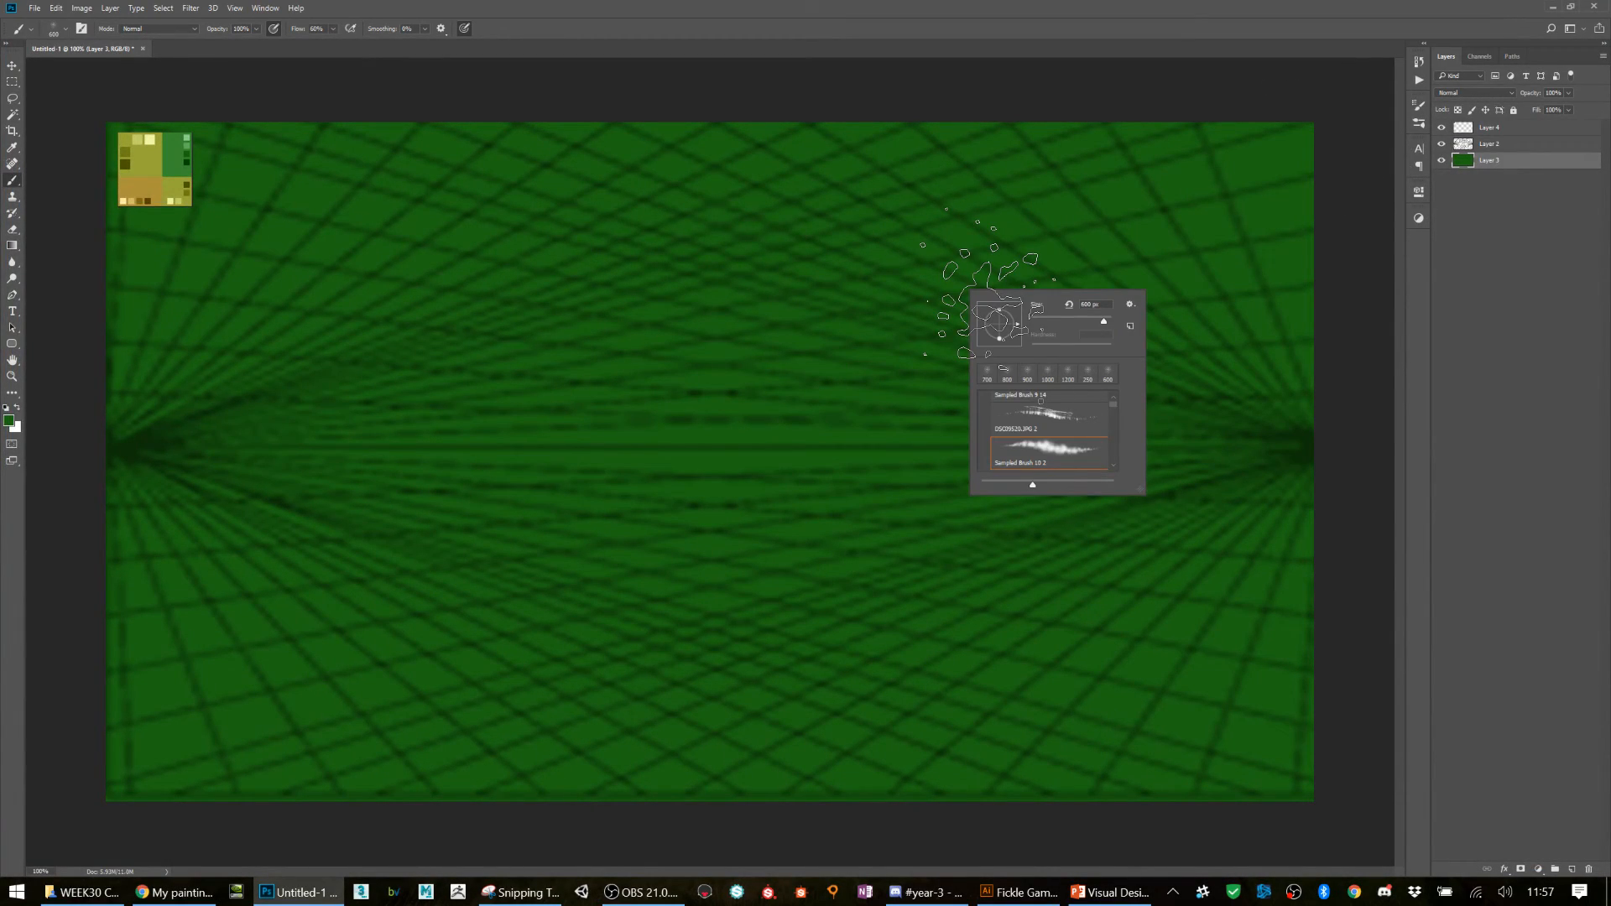
left_click(1131, 306)
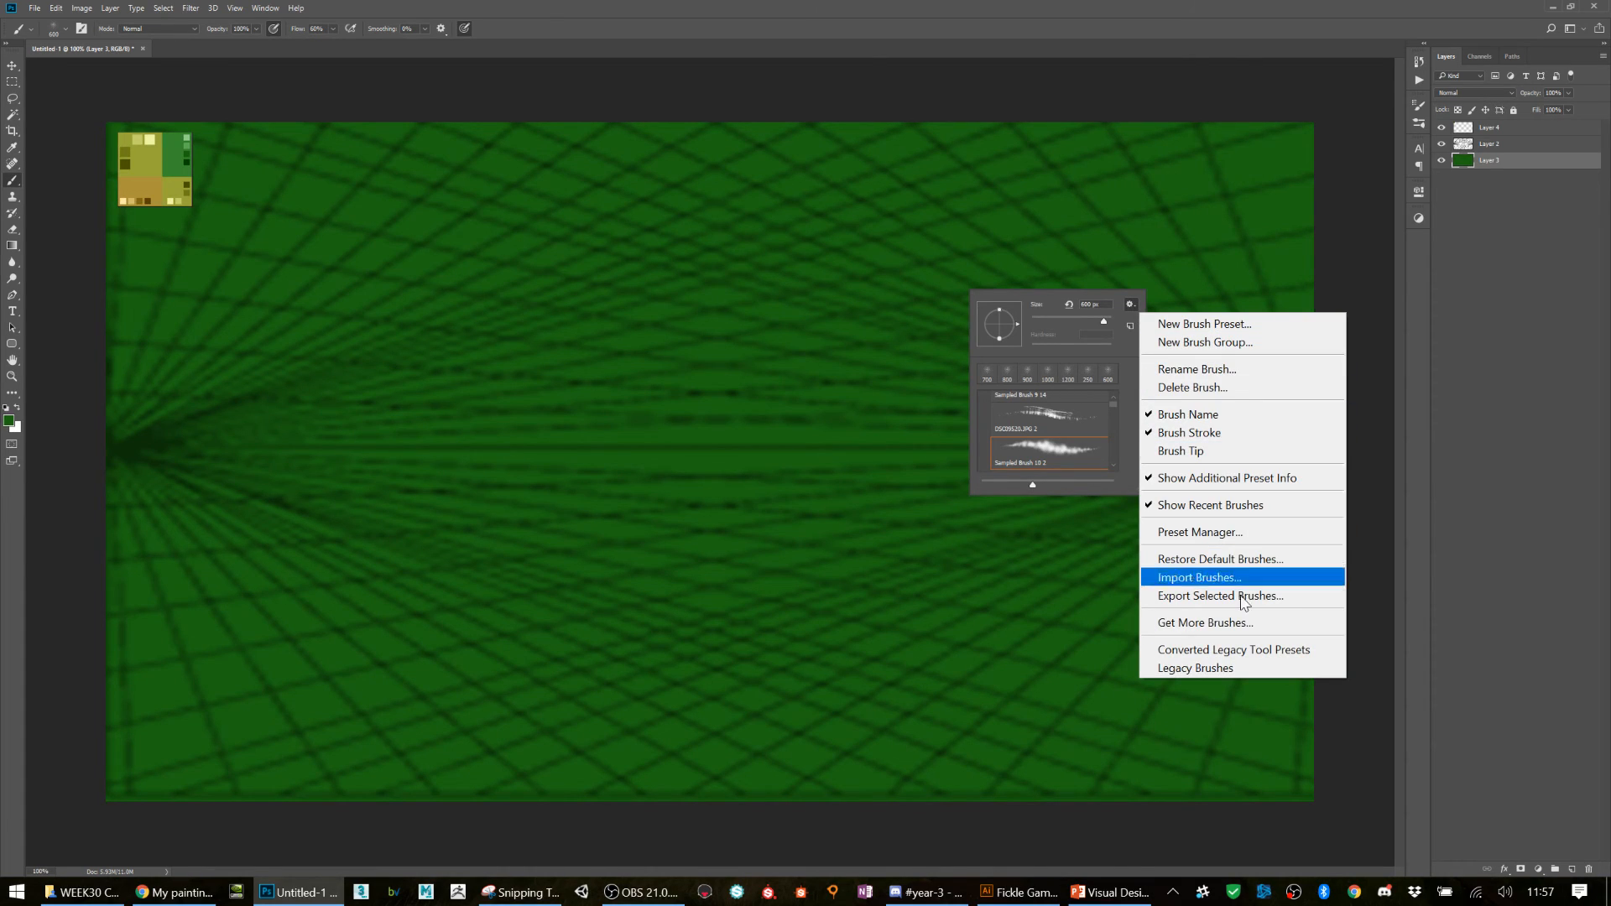
left_click(1425, 124)
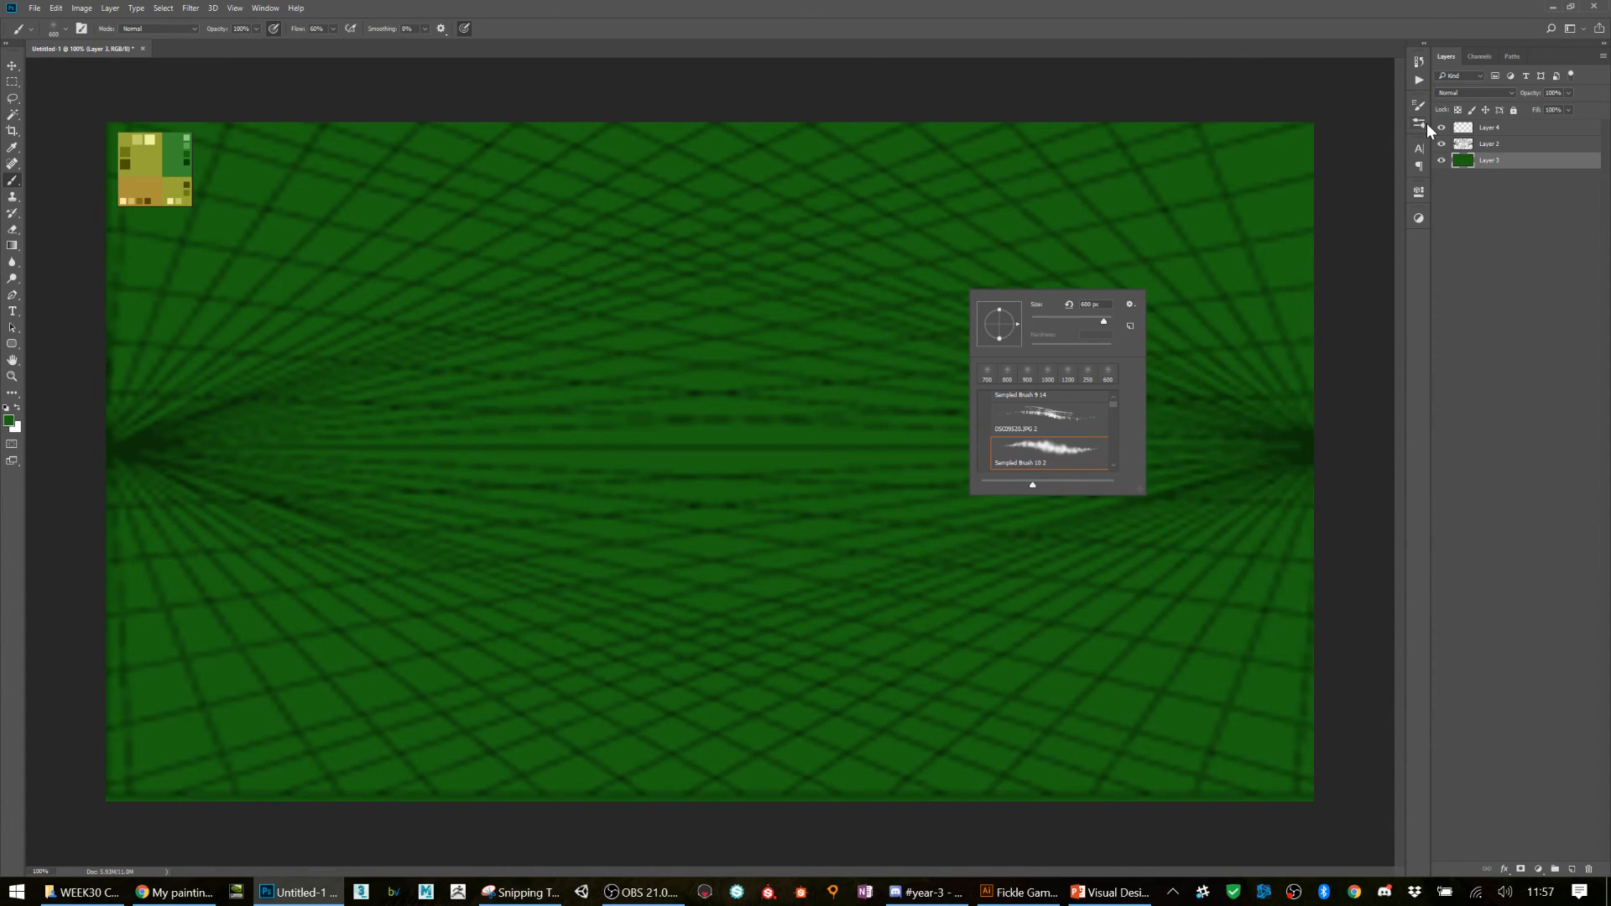
- Choose Sampled Brush 10 2 from the Painting brushes and make Layer 3 the active layer
left_click(1421, 123)
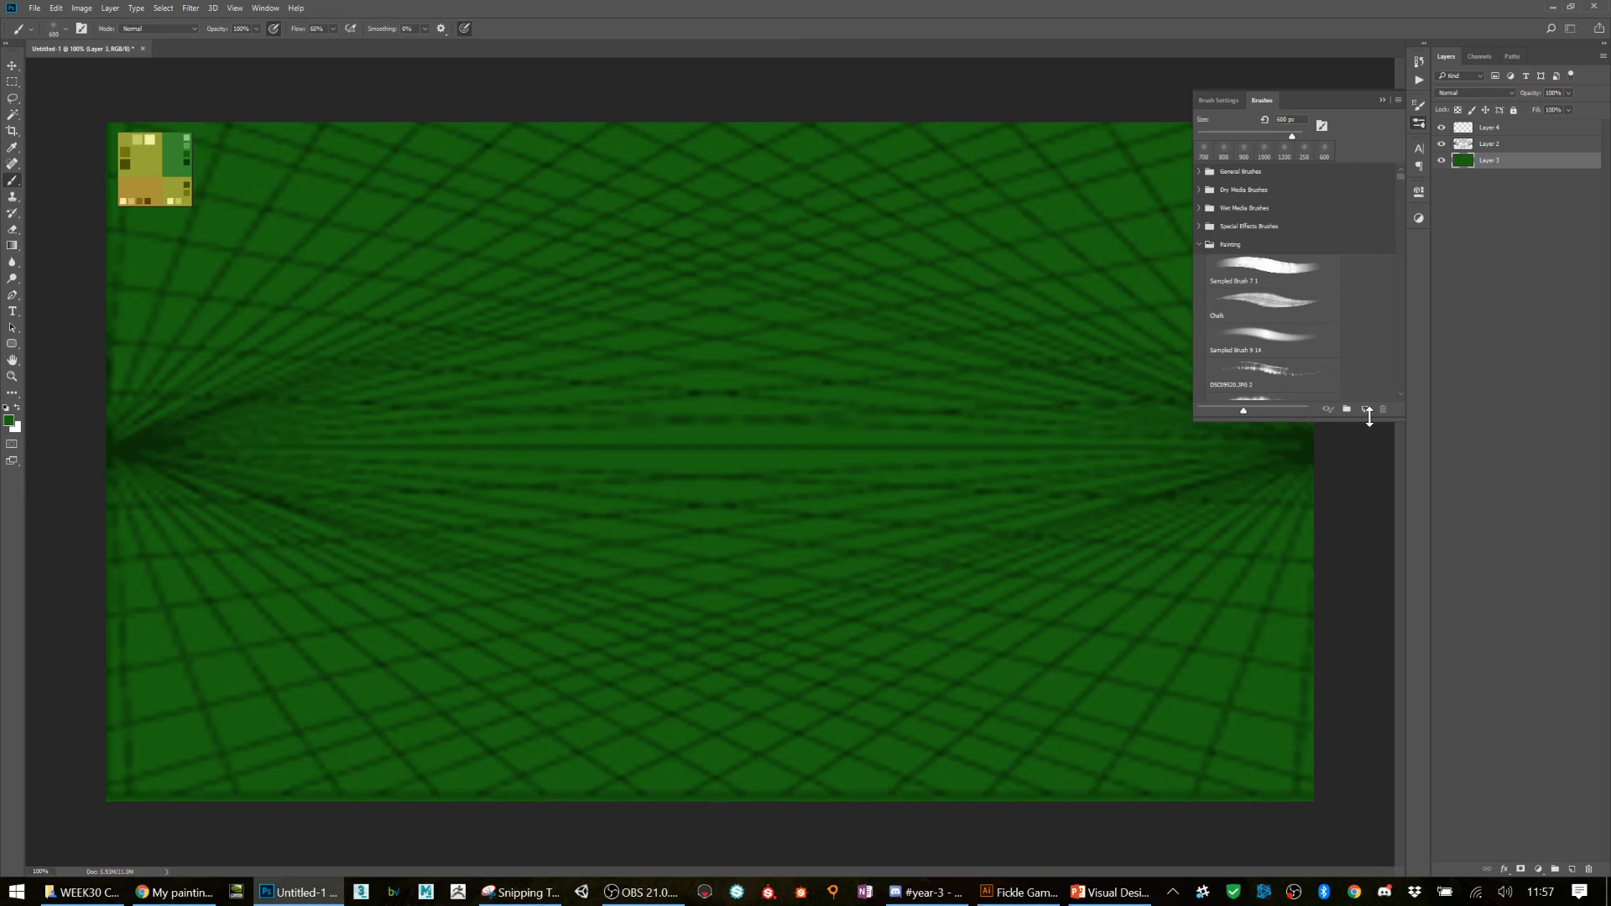
scroll(1271, 264, "down", 3)
left_click(1254, 315)
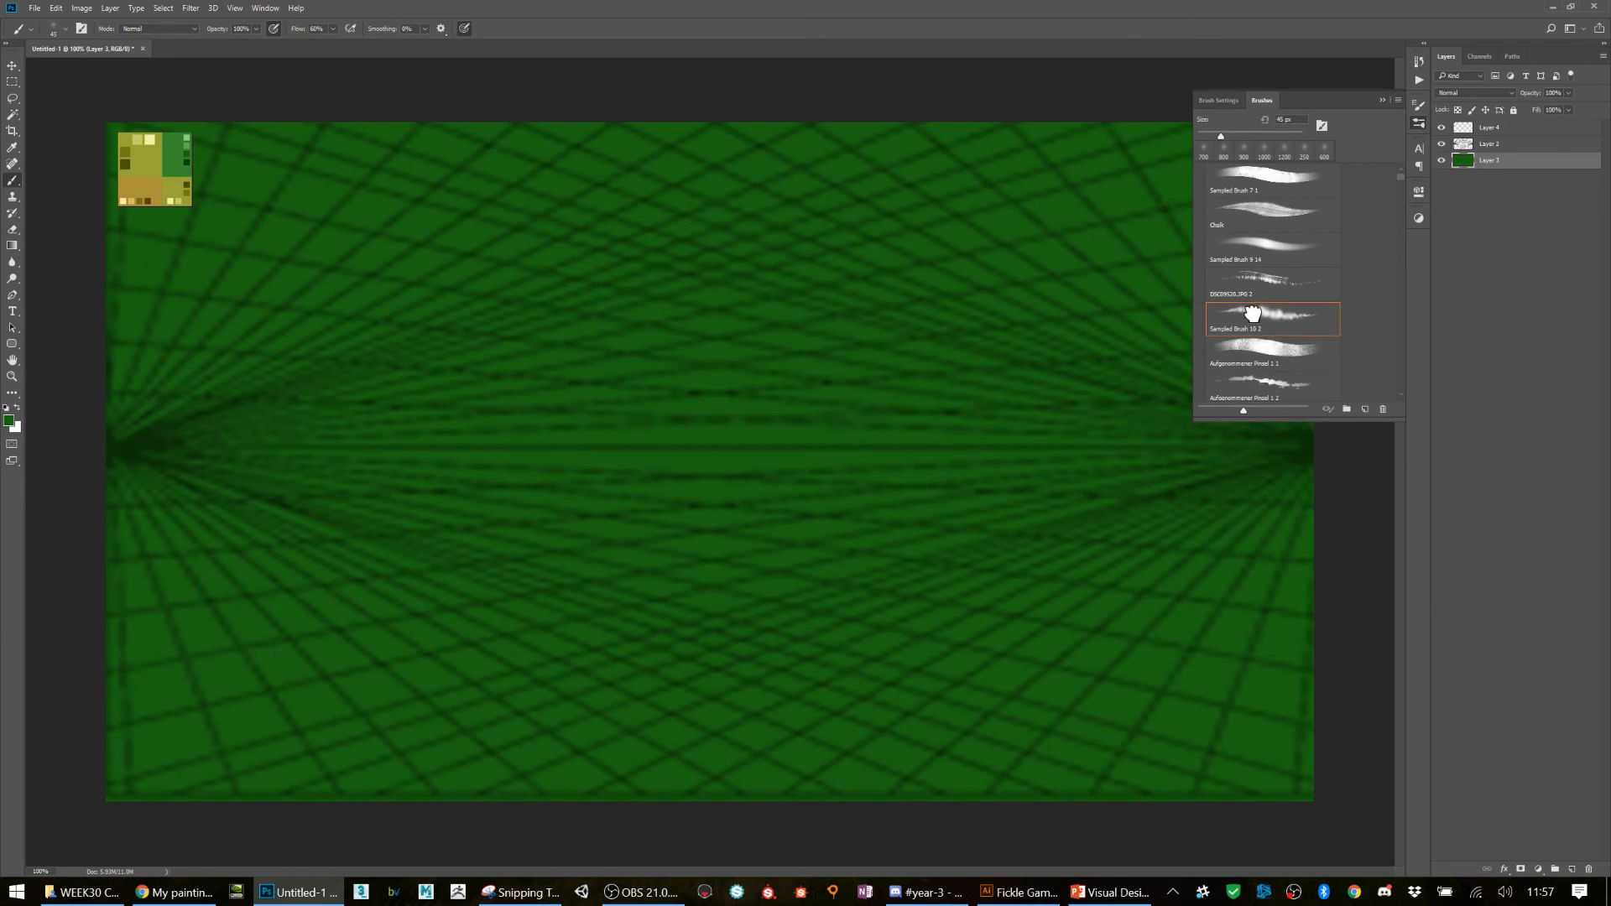
left_click(1533, 332)
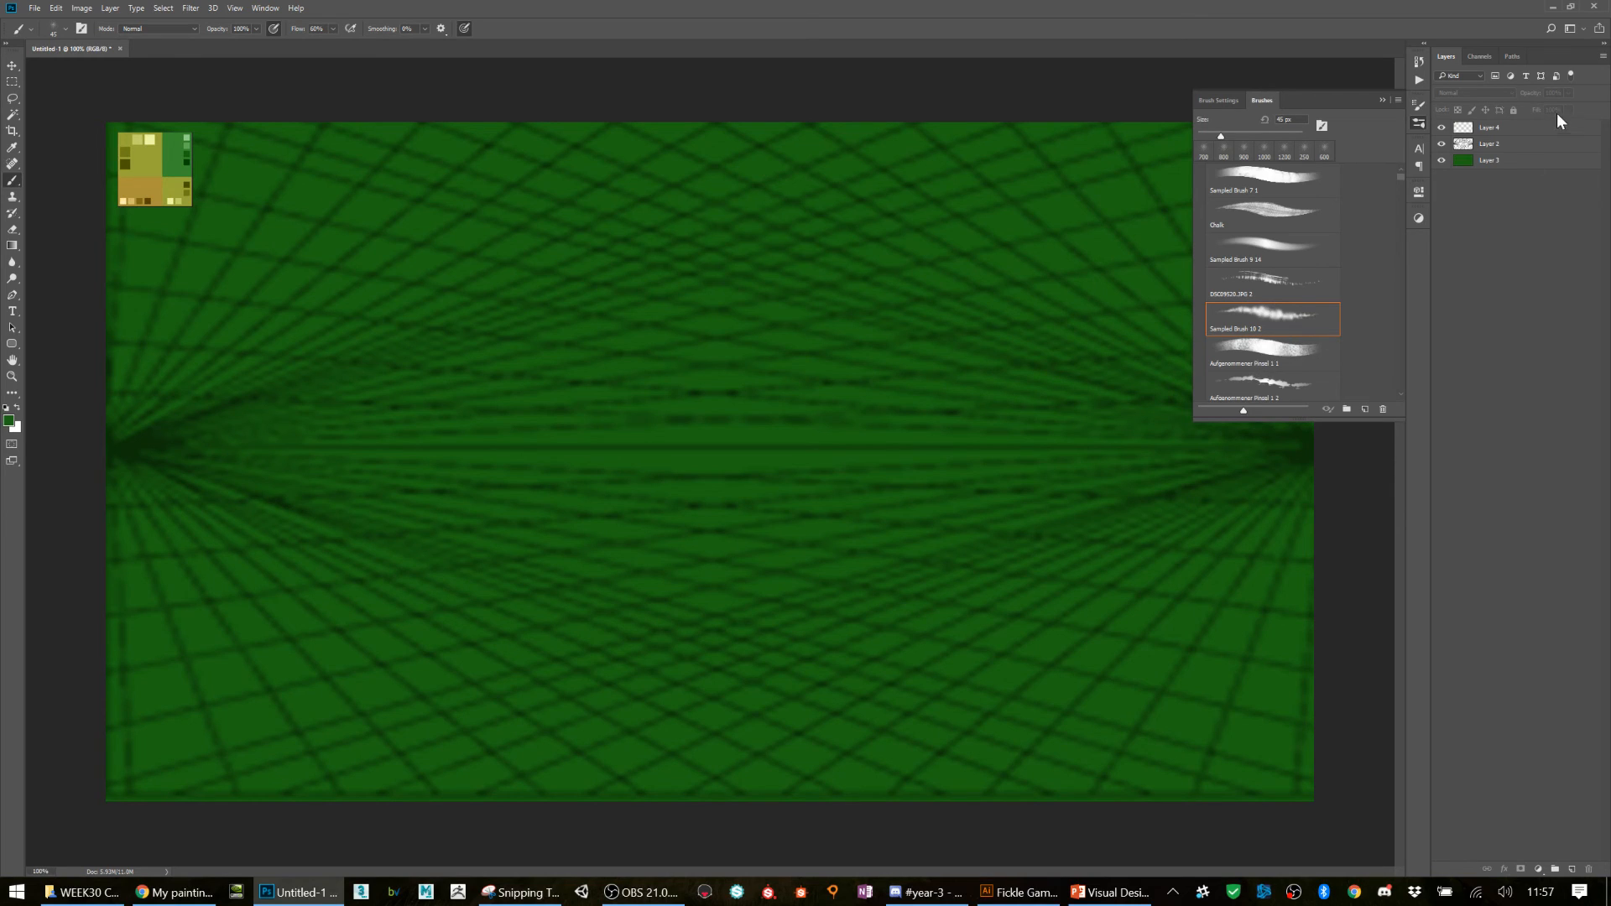
left_click(1508, 162)
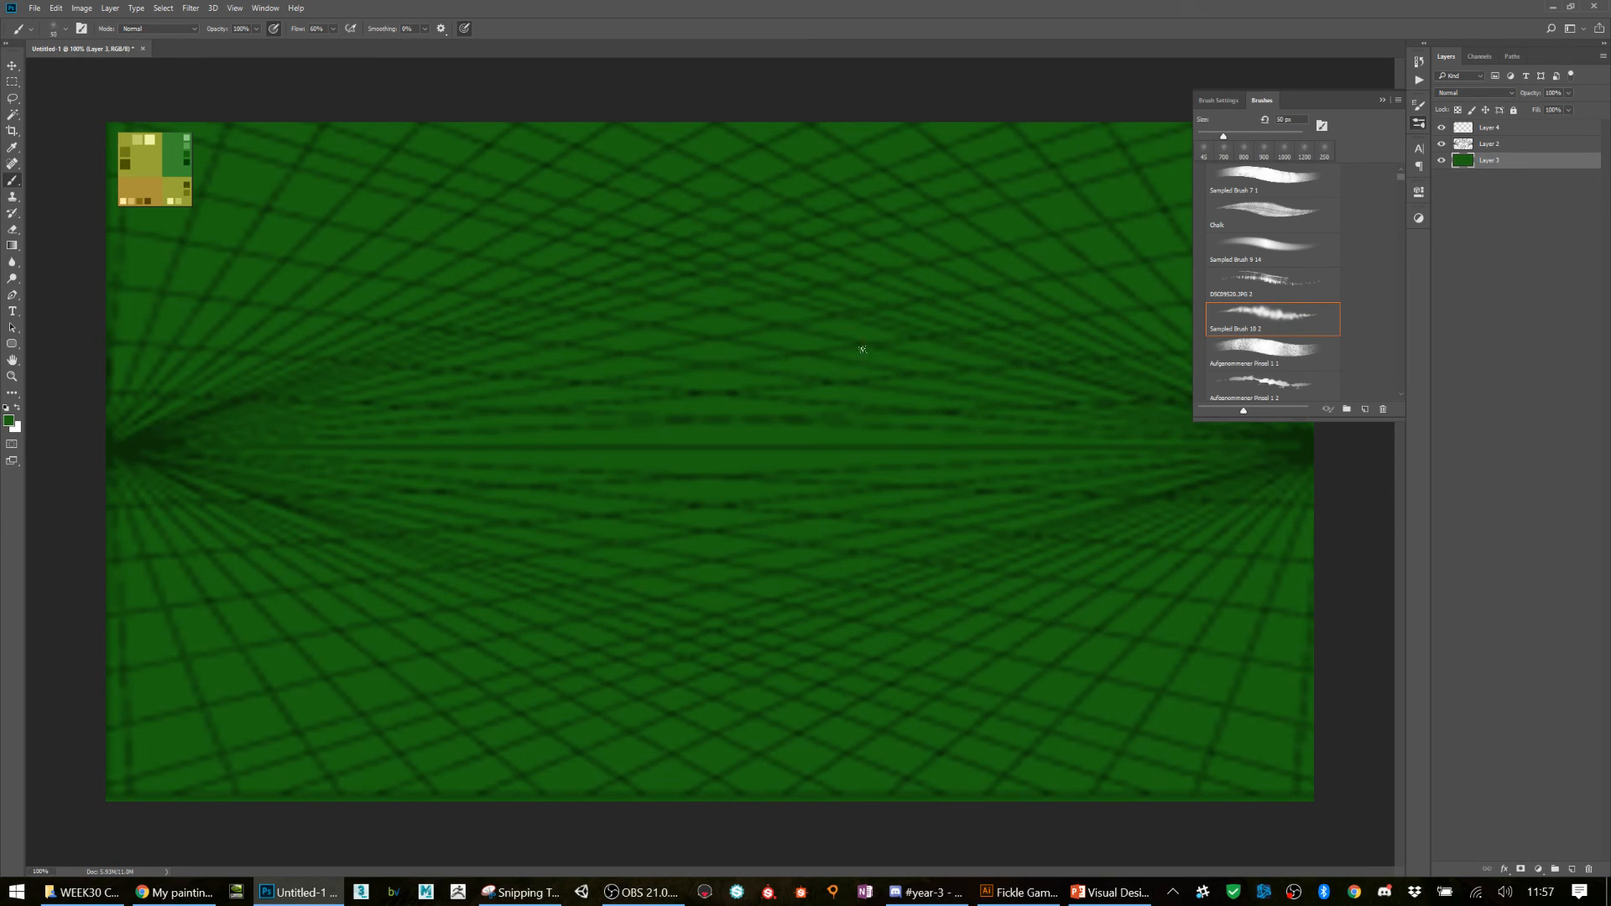
- Enlarge the brush tip greatly so it suits broad background strokes
key("bracketright")
key("bracketright")
key("bracketright")
key("bracketright")
key("bracketright")
key("bracketright")
key("bracketright")
key("bracketright")
key("bracketright")
key("bracketright")
key("bracketright")
key("bracketright")
key("bracketright")
key("bracketright")
key("bracketright")
key("bracketright")
key("bracketright")
key("bracketright")
key("bracketright")
key("bracketright")
- Set the background colour to a light blue
left_click(14, 425)
left_click(821, 322)
left_click_drag(766, 274, 746, 264)
left_click(916, 242)
- Set the brush to 1300 px and 40% opacity, with the light blue as the foreground colour
key("bracketright")
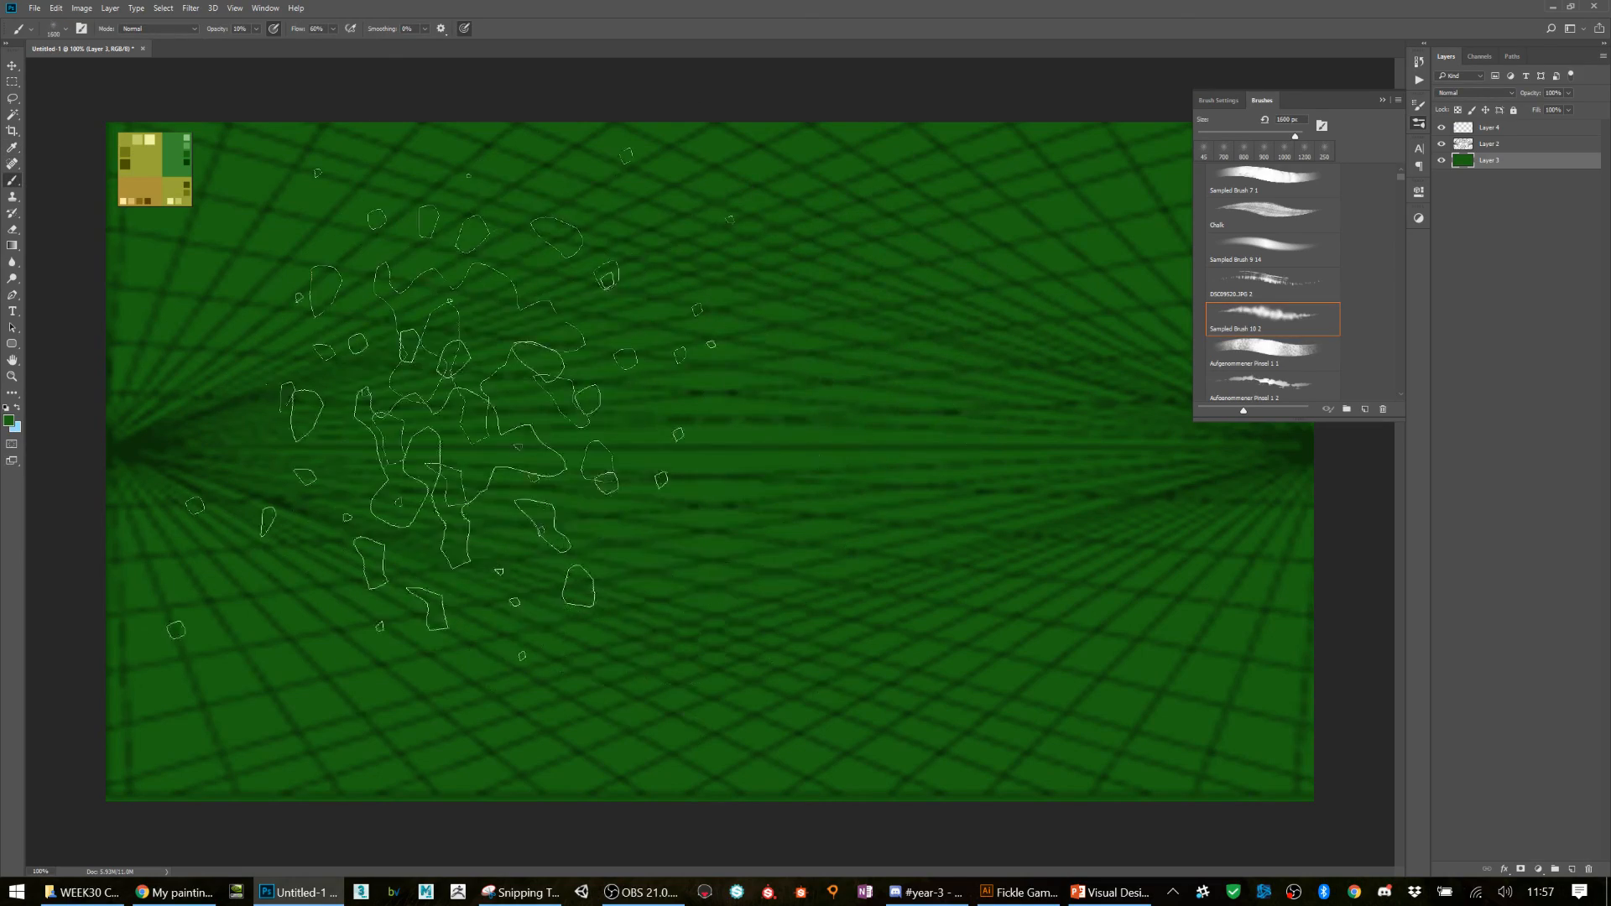
key("bracketleft")
key("bracketleft")
key("bracketleft")
key("4")
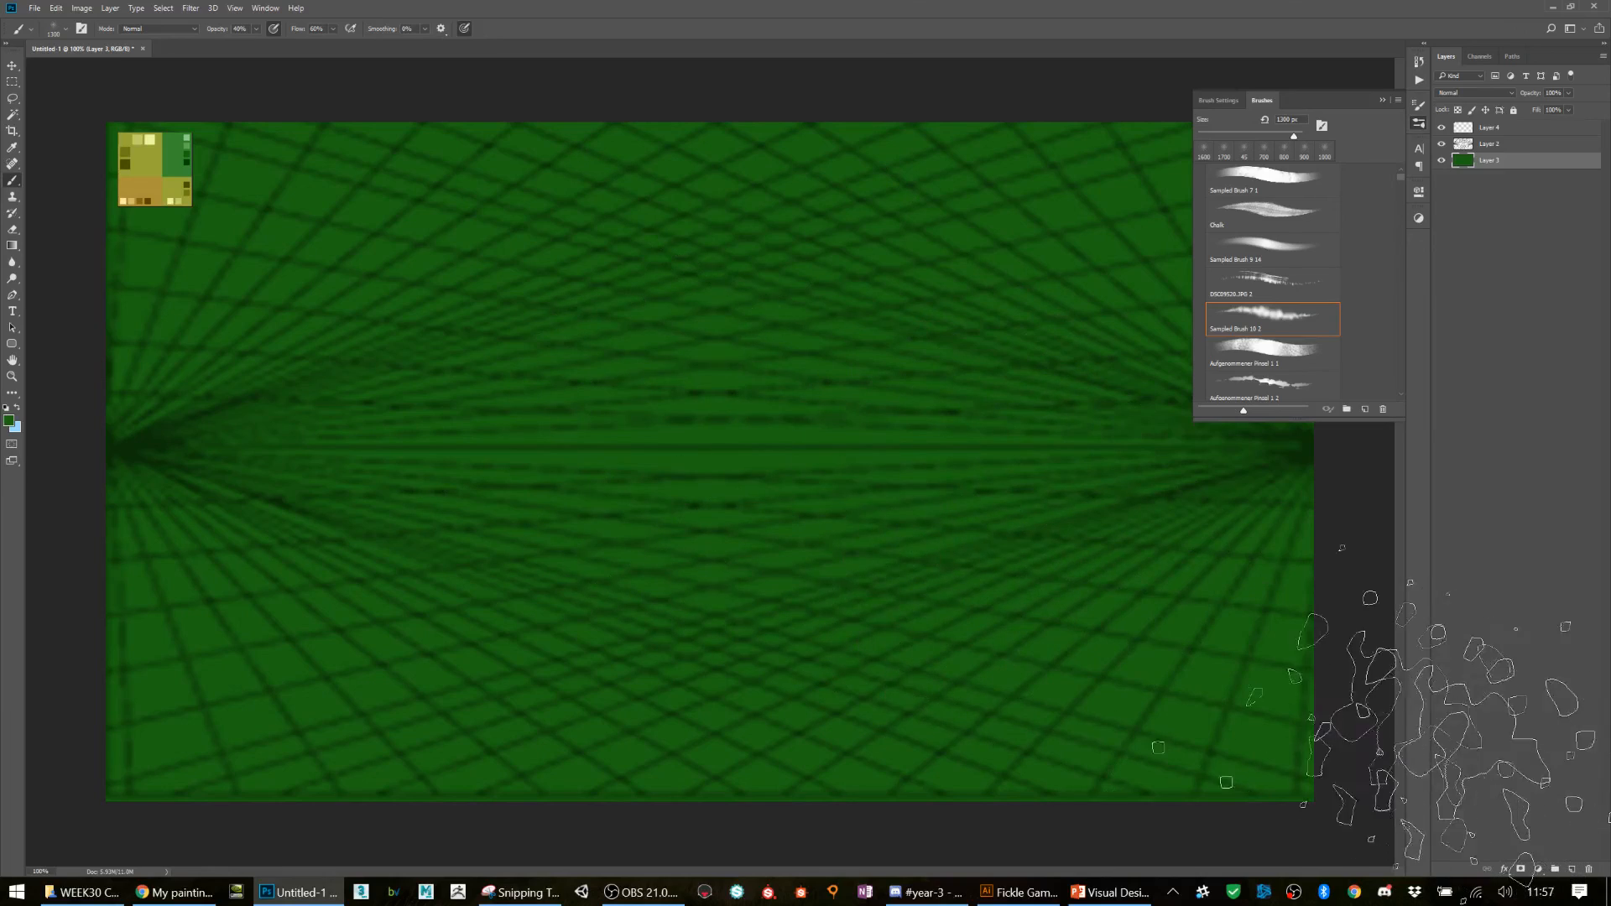
key("x")
- Try painting light blue over the green background on Layer 3, and undo the strokes
mouse_move(539, 324)
left_mouse_down()
mouse_move(127, 318)
mouse_move(551, 480)
mouse_move(1048, 453)
mouse_move(1116, 615)
mouse_move(1142, 615)
mouse_move(1175, 563)
left_mouse_up()
key("ctrl+z")
key("ctrl+z")
key("ctrl+z")
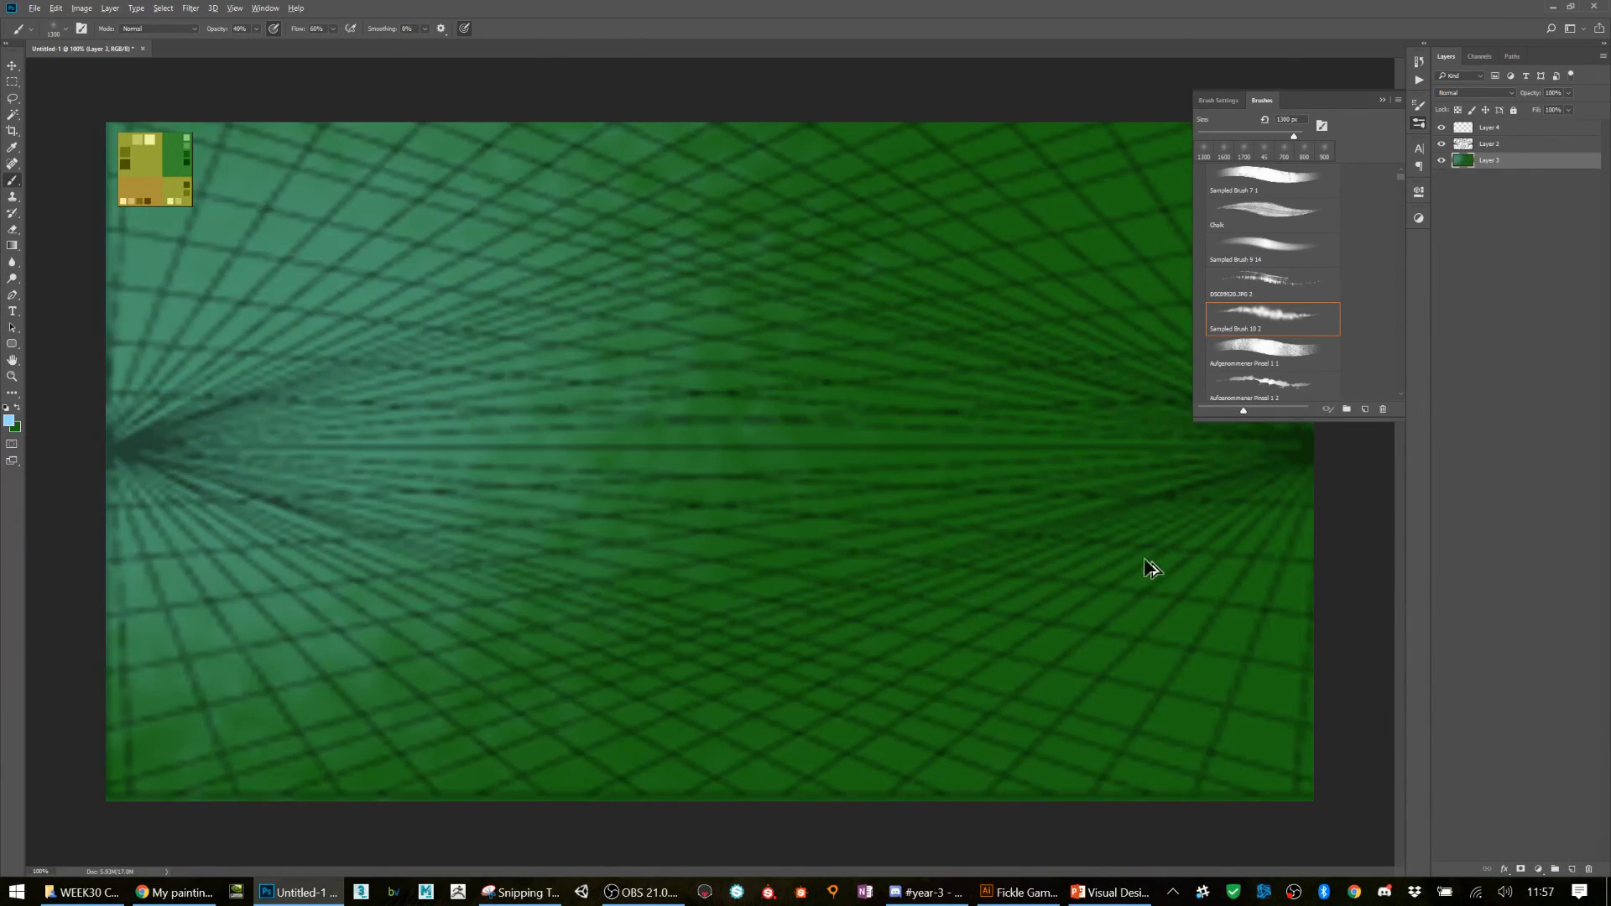
- Lower the brush opacity to 10% for a fainter light-blue haze over the green background
key("1")
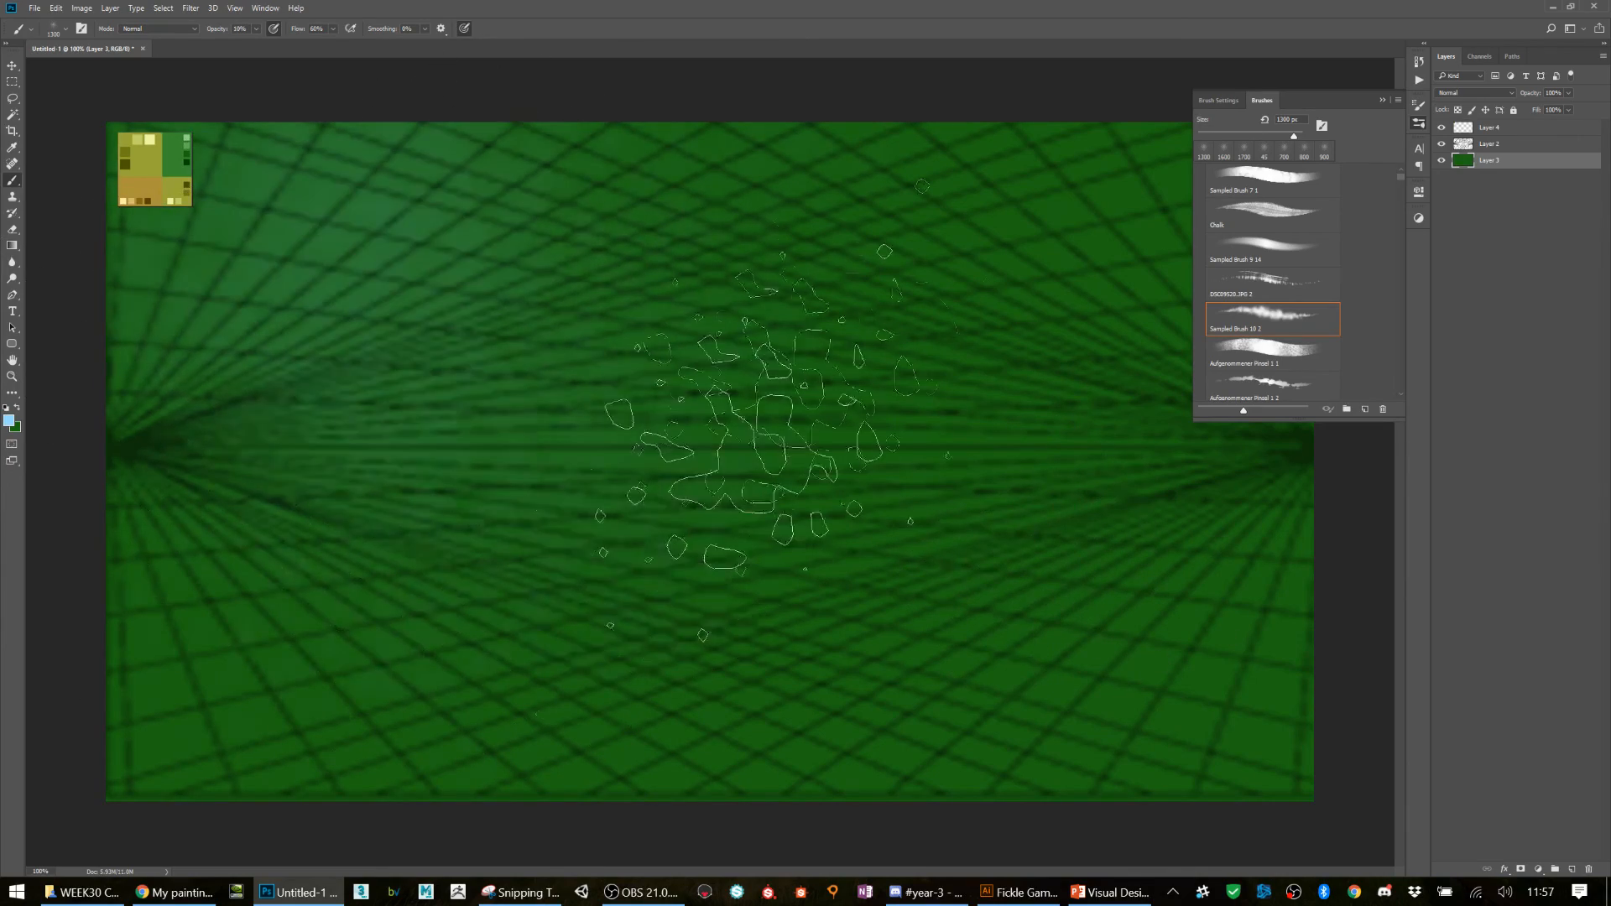